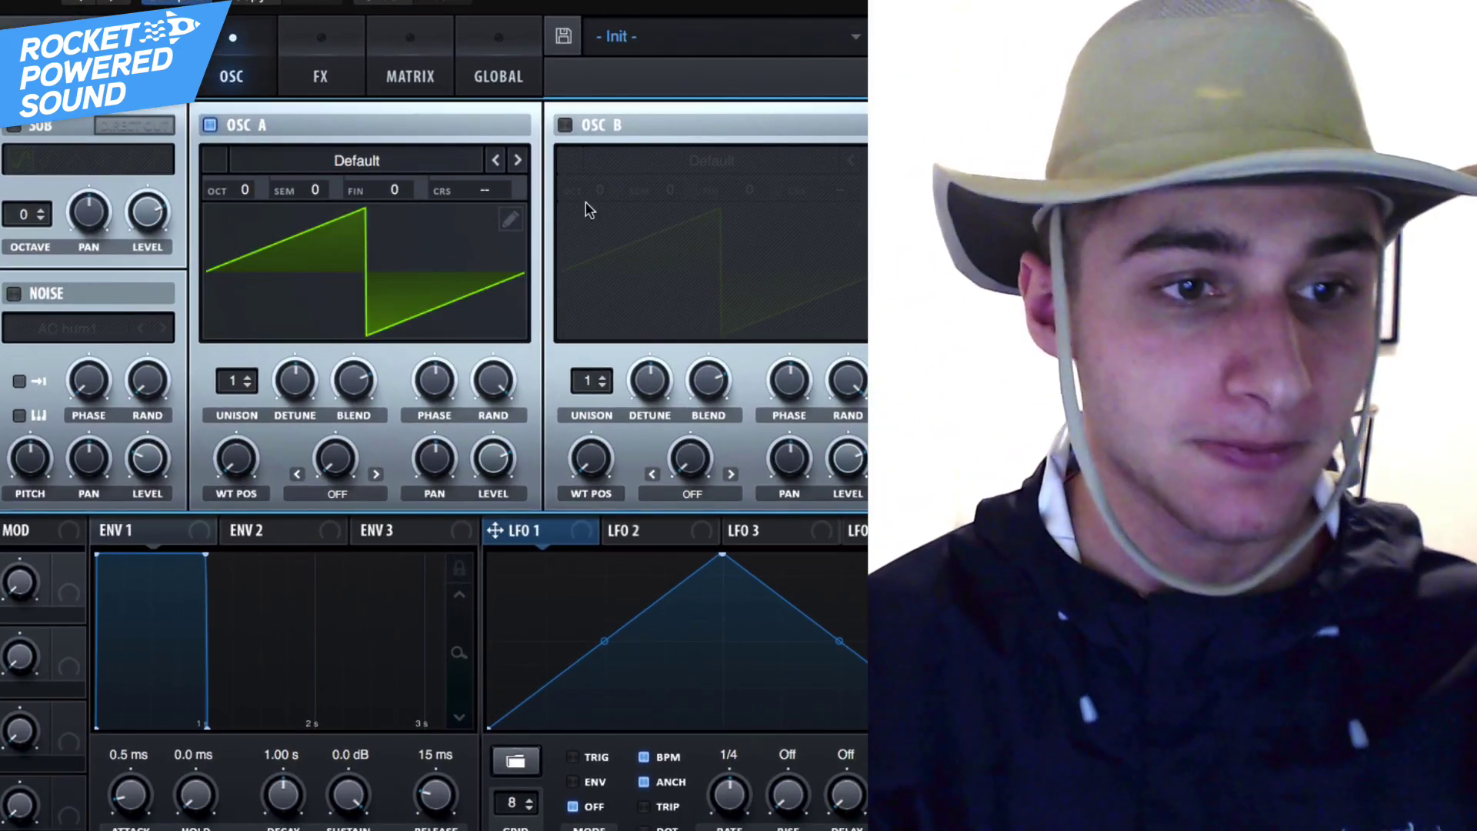
# - Enable oscillator B, set its warp to FM (From A), and set oscillator A's warp to FM (Sub)
pyautogui.click(565, 124)
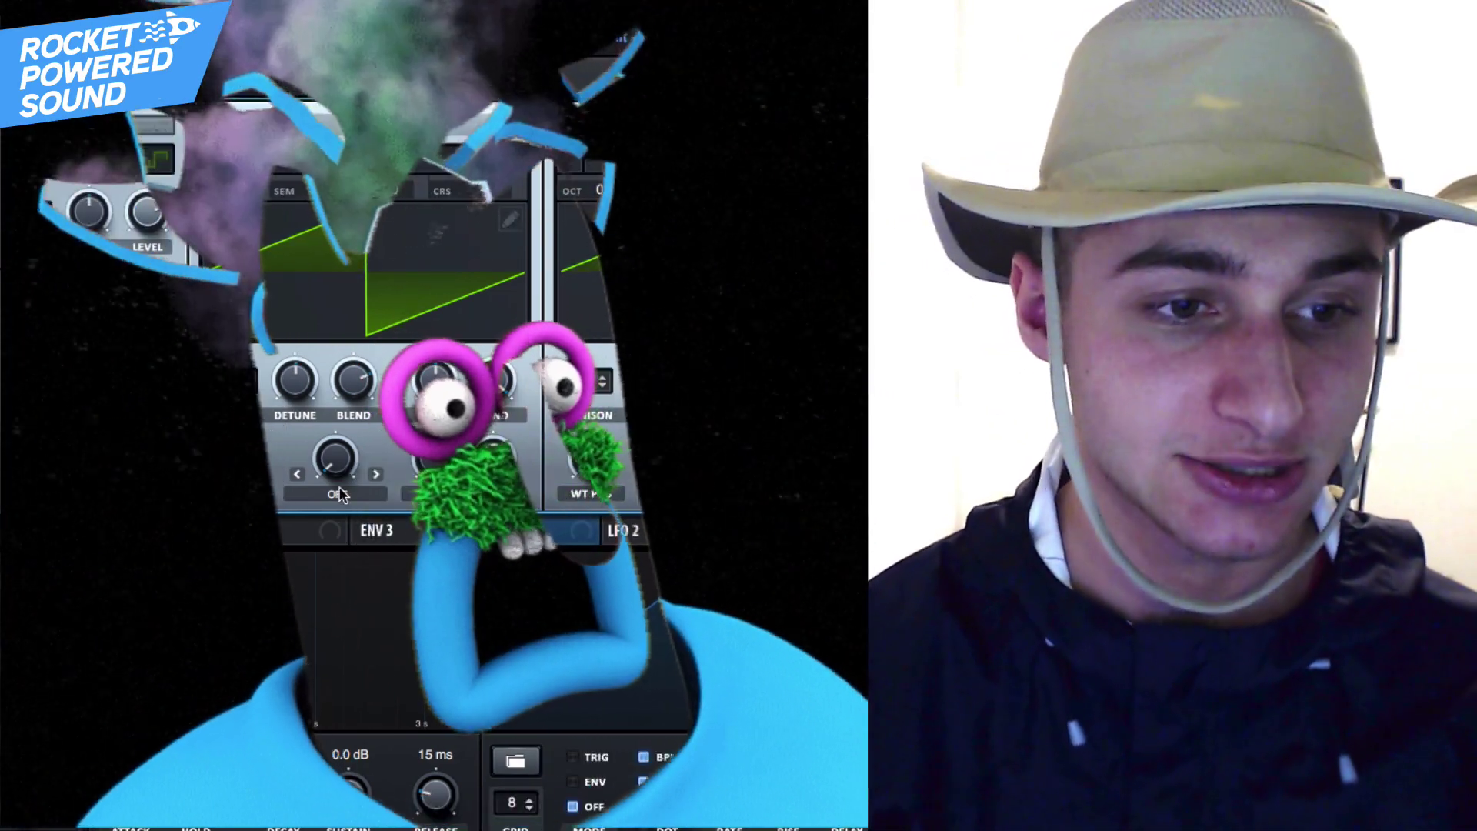
pyautogui.click(337, 494)
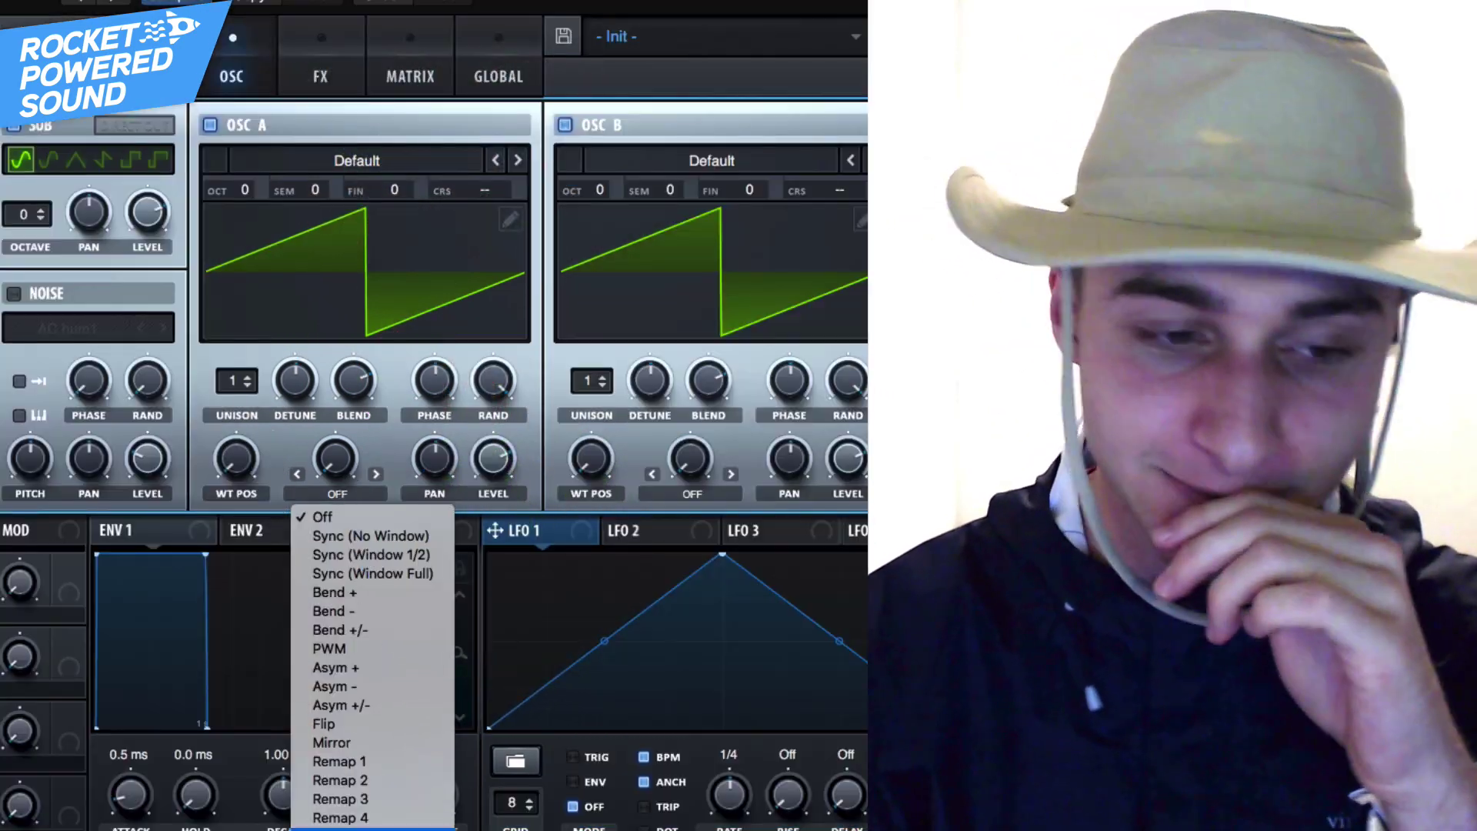
pyautogui.click(700, 507)
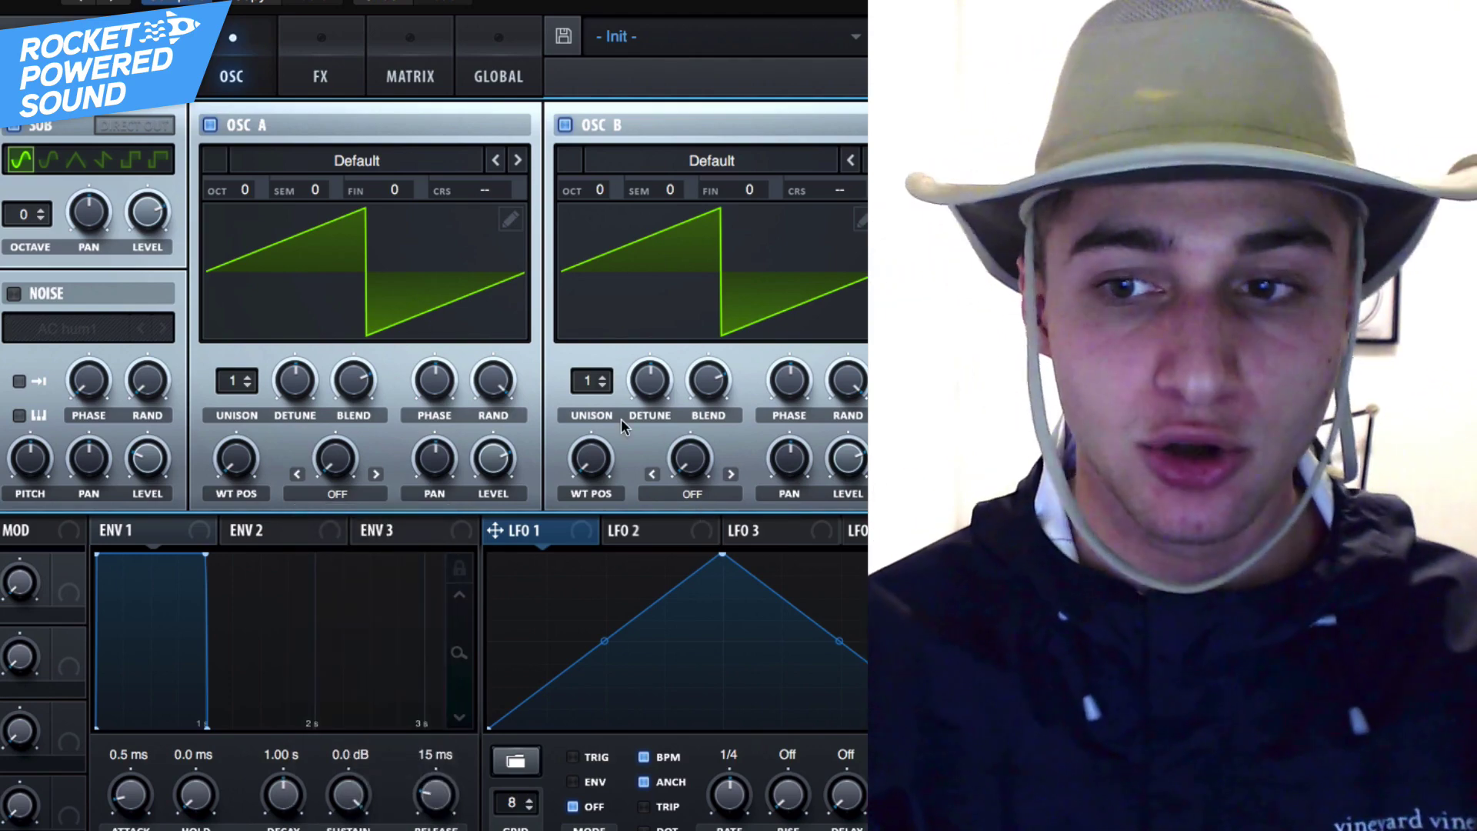
pyautogui.click(699, 489)
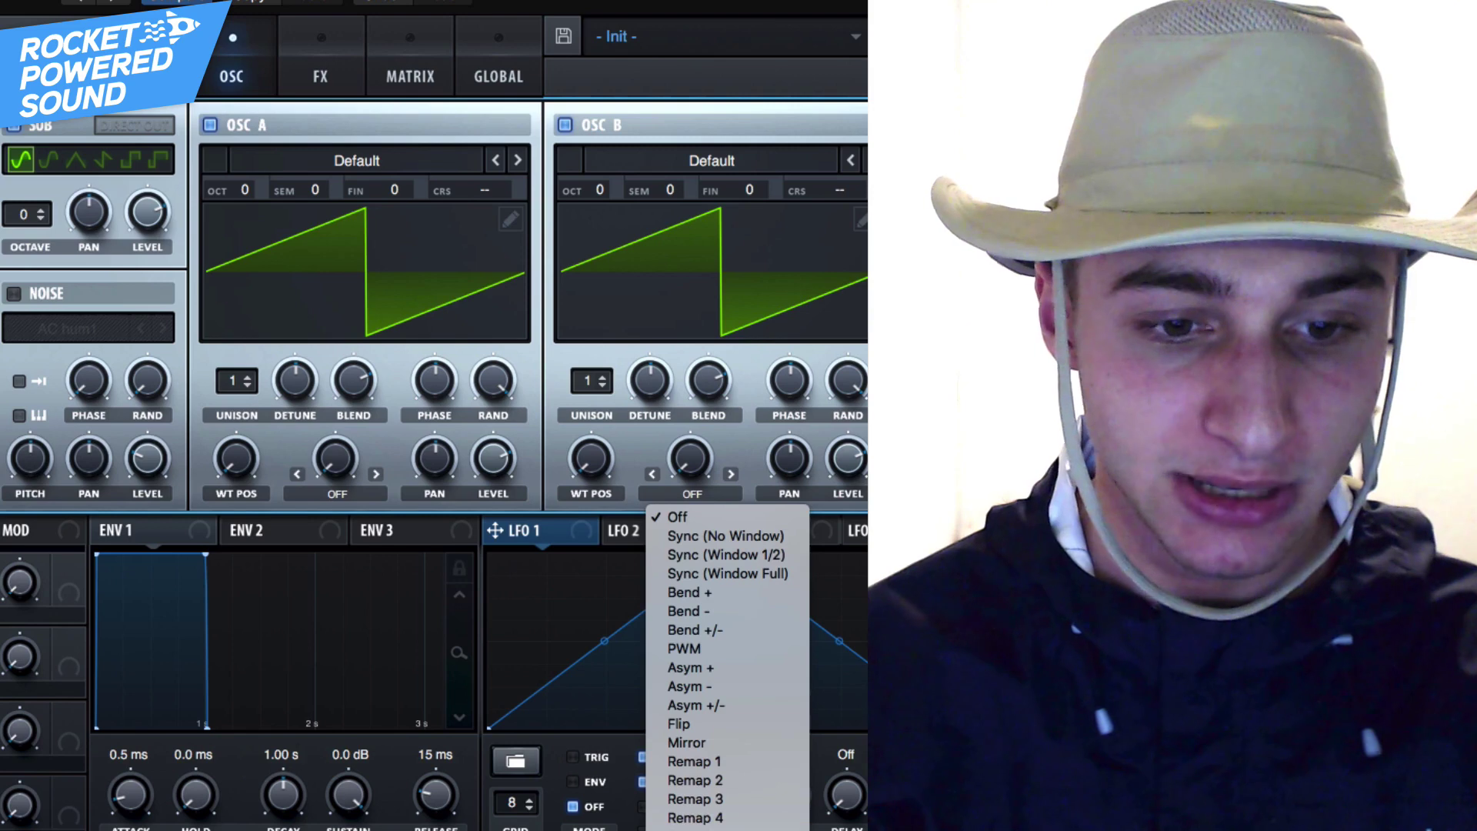
pyautogui.click(778, 116)
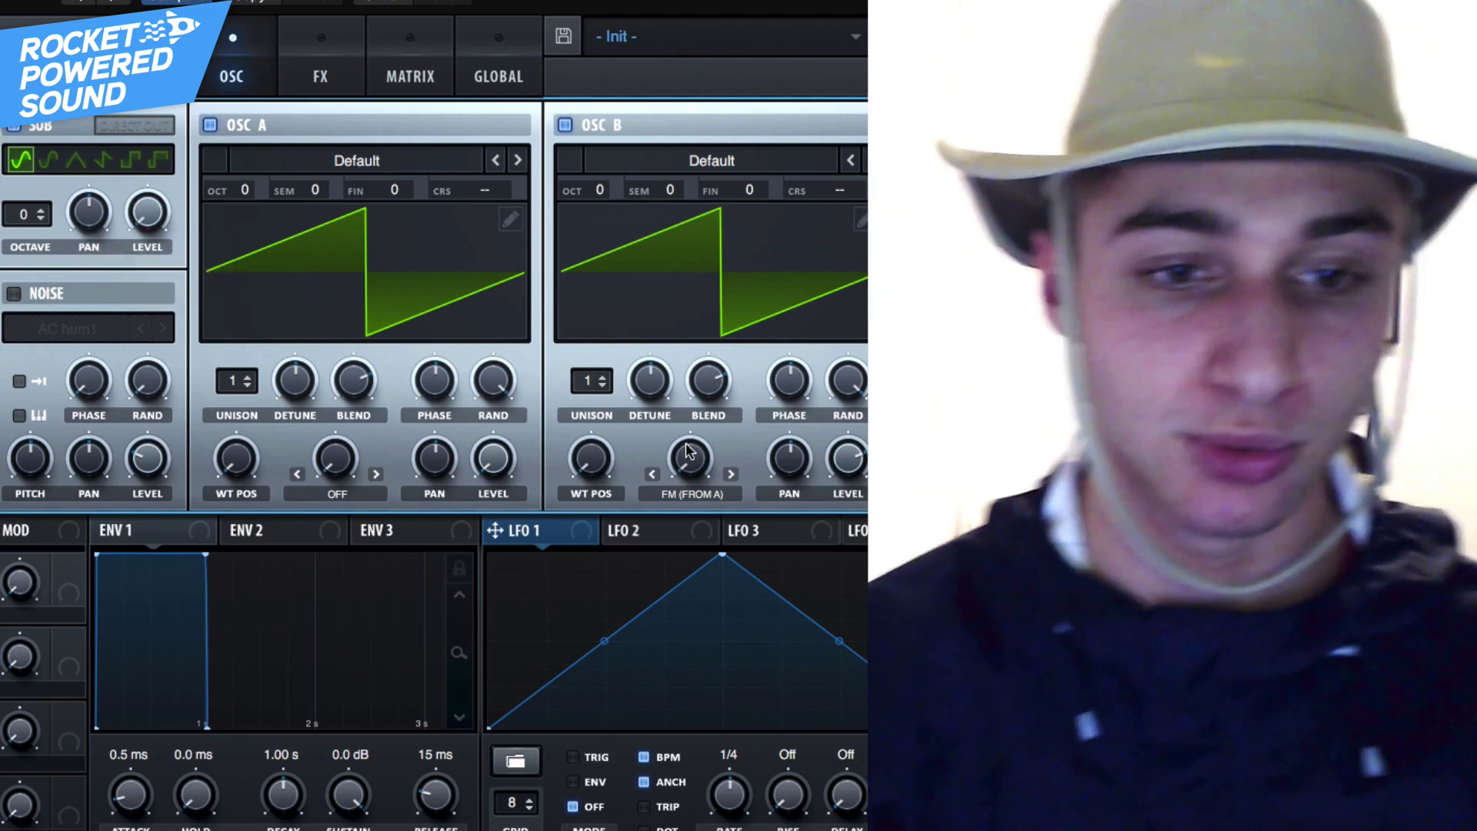
pyautogui.click(355, 497)
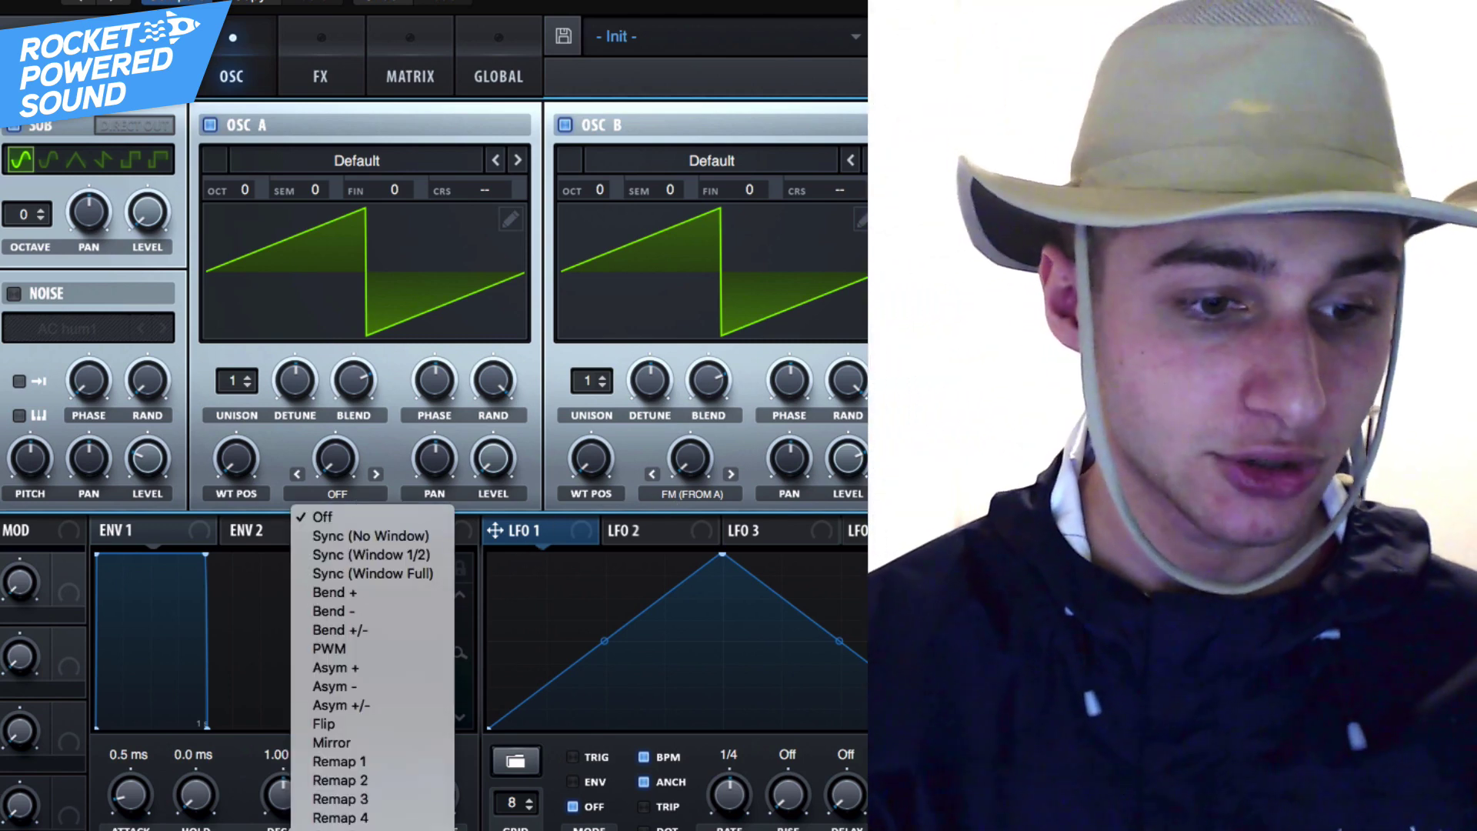
pyautogui.click(346, 823)
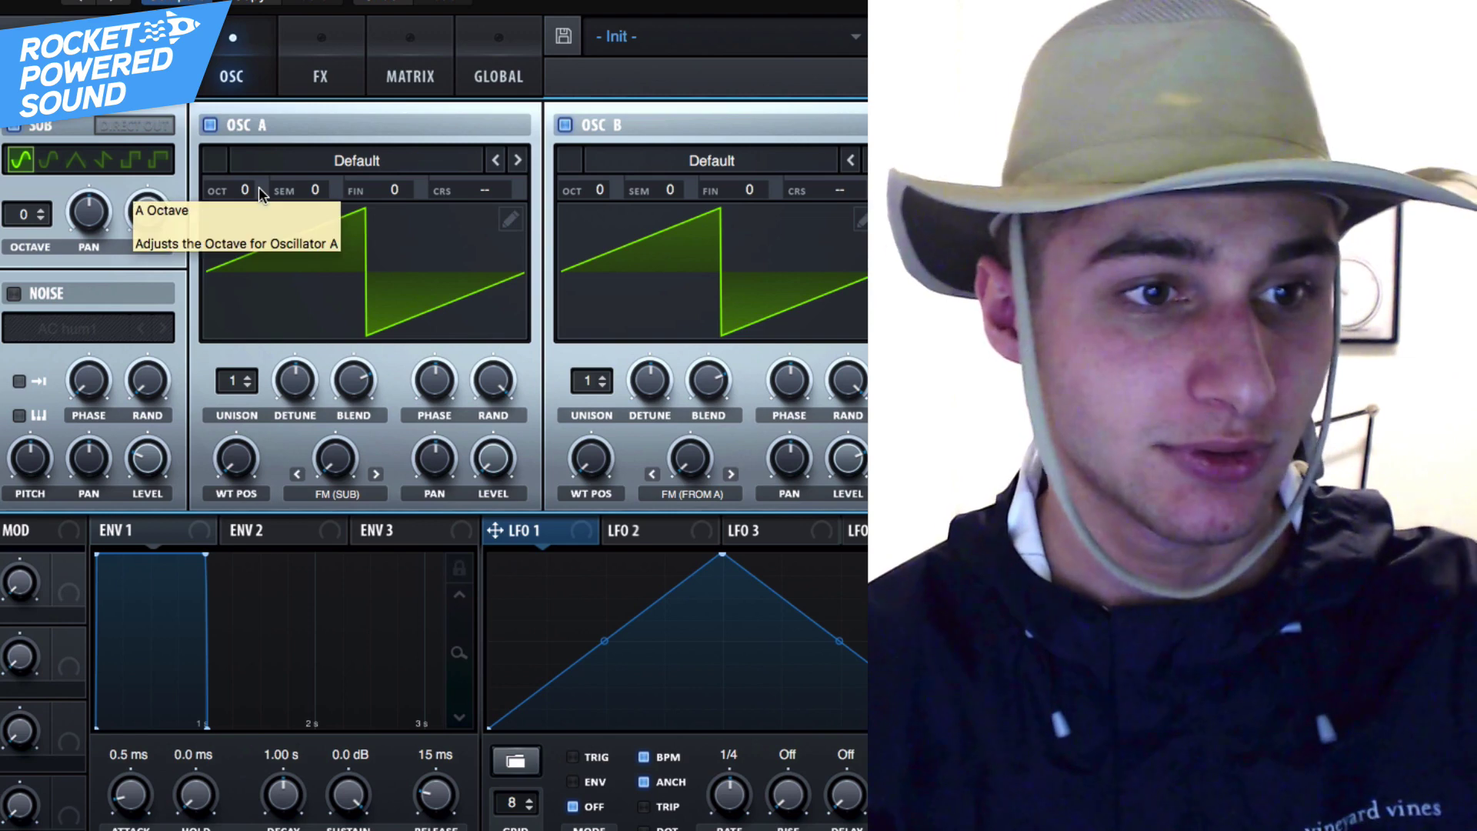
# - Set OSC A to octave +1 with 39% FM warp, OSC B warp to 51%, and a square sub at octave 4
pyautogui.moveTo(264, 187); pyautogui.dragTo(265, 171)
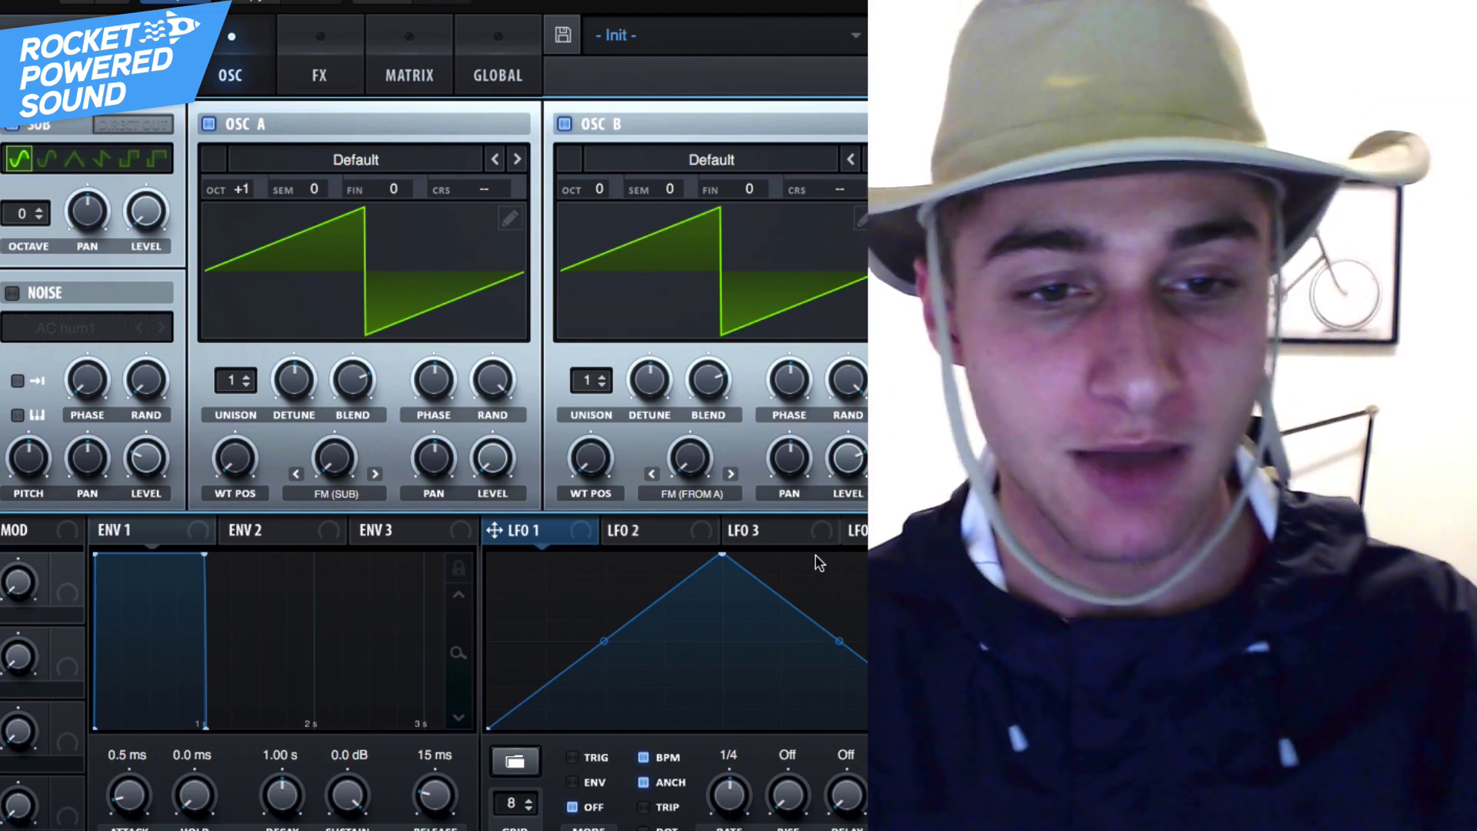
pyautogui.moveTo(690, 458); pyautogui.dragTo(678, 319)
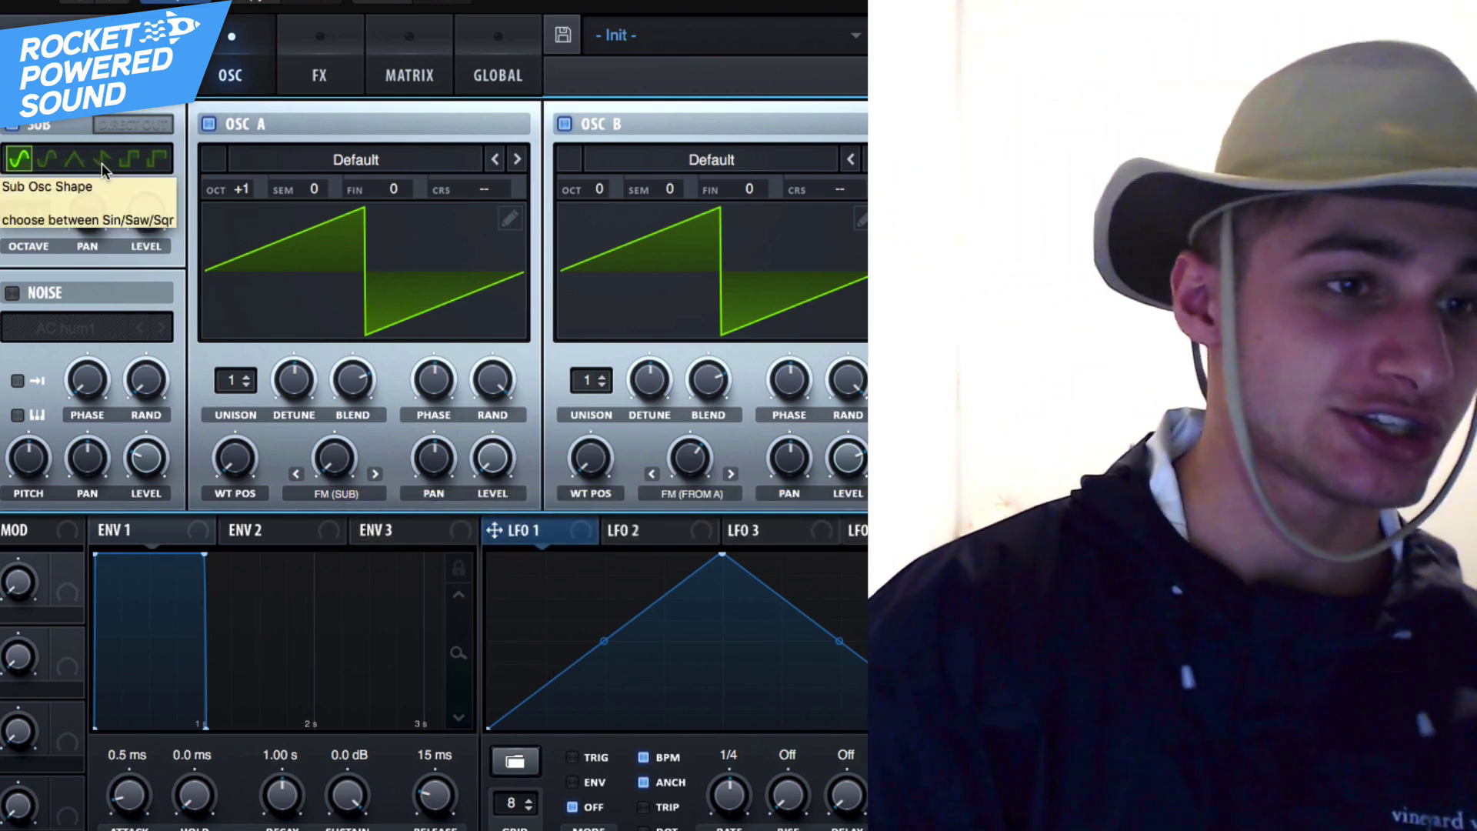
pyautogui.click(128, 158)
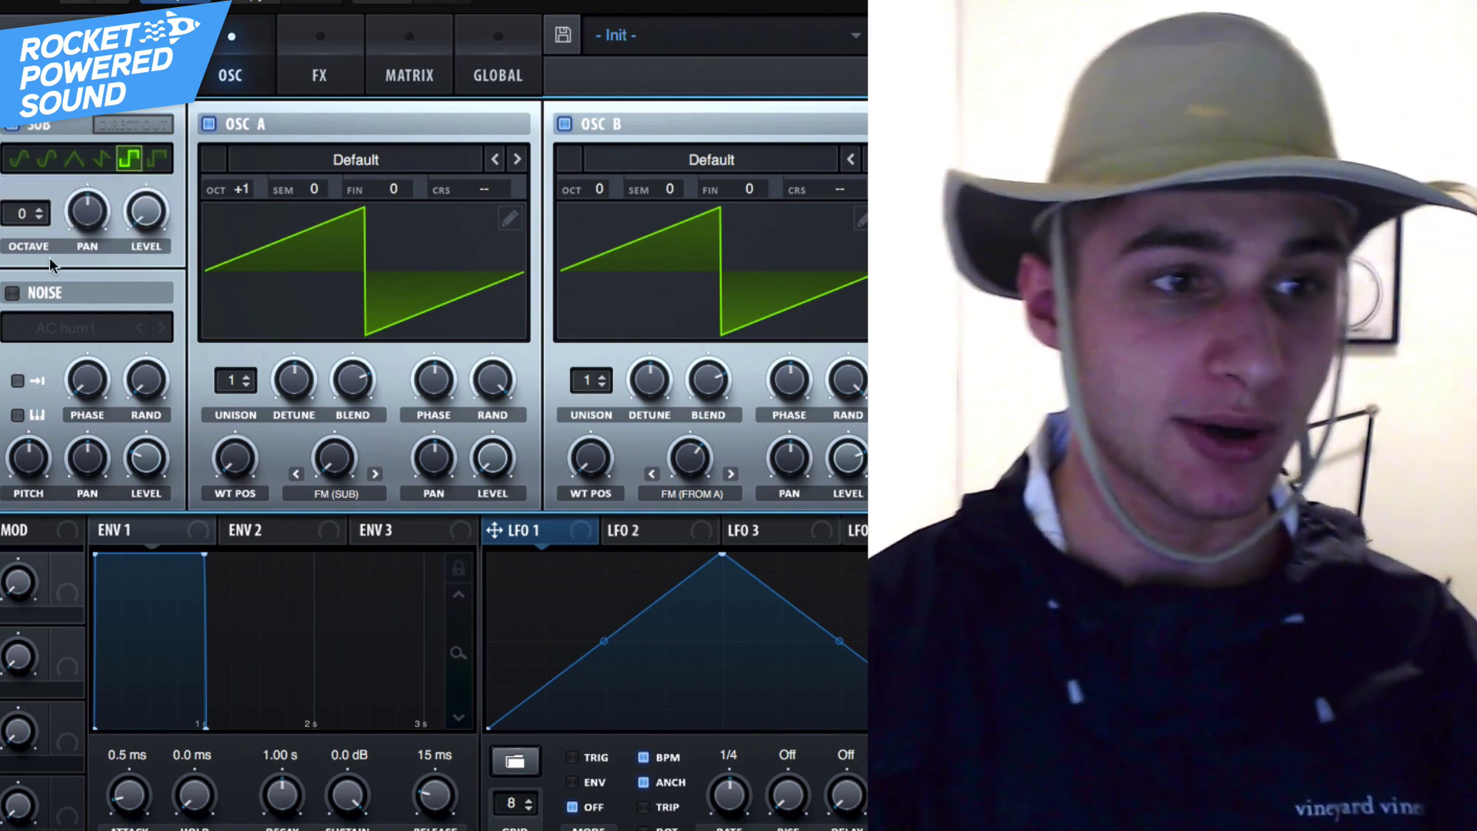
pyautogui.moveTo(23, 213); pyautogui.dragTo(23, 179)
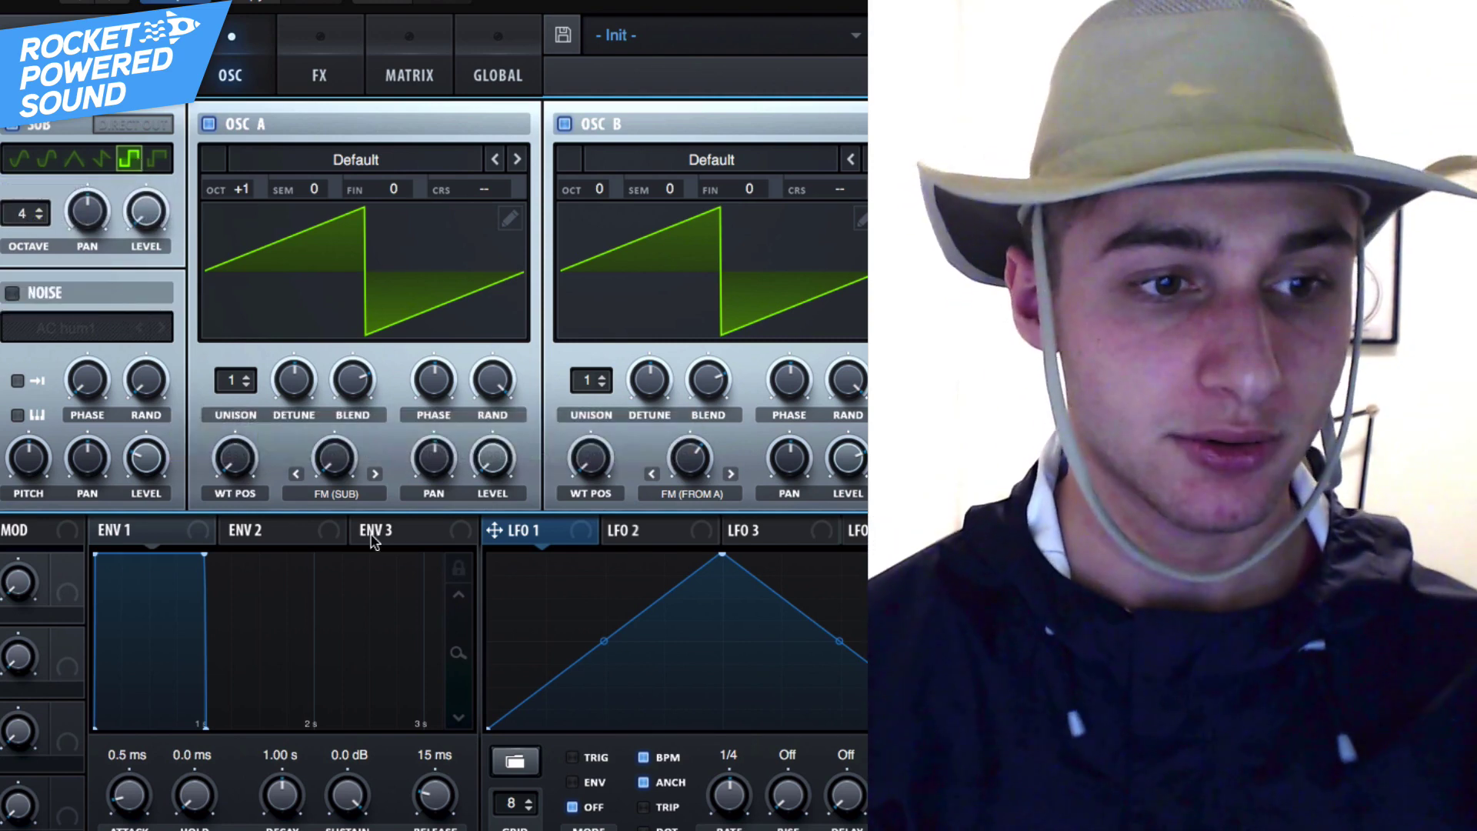
pyautogui.click(336, 472)
pyautogui.moveTo(324, 406); pyautogui.dragTo(336, 390)
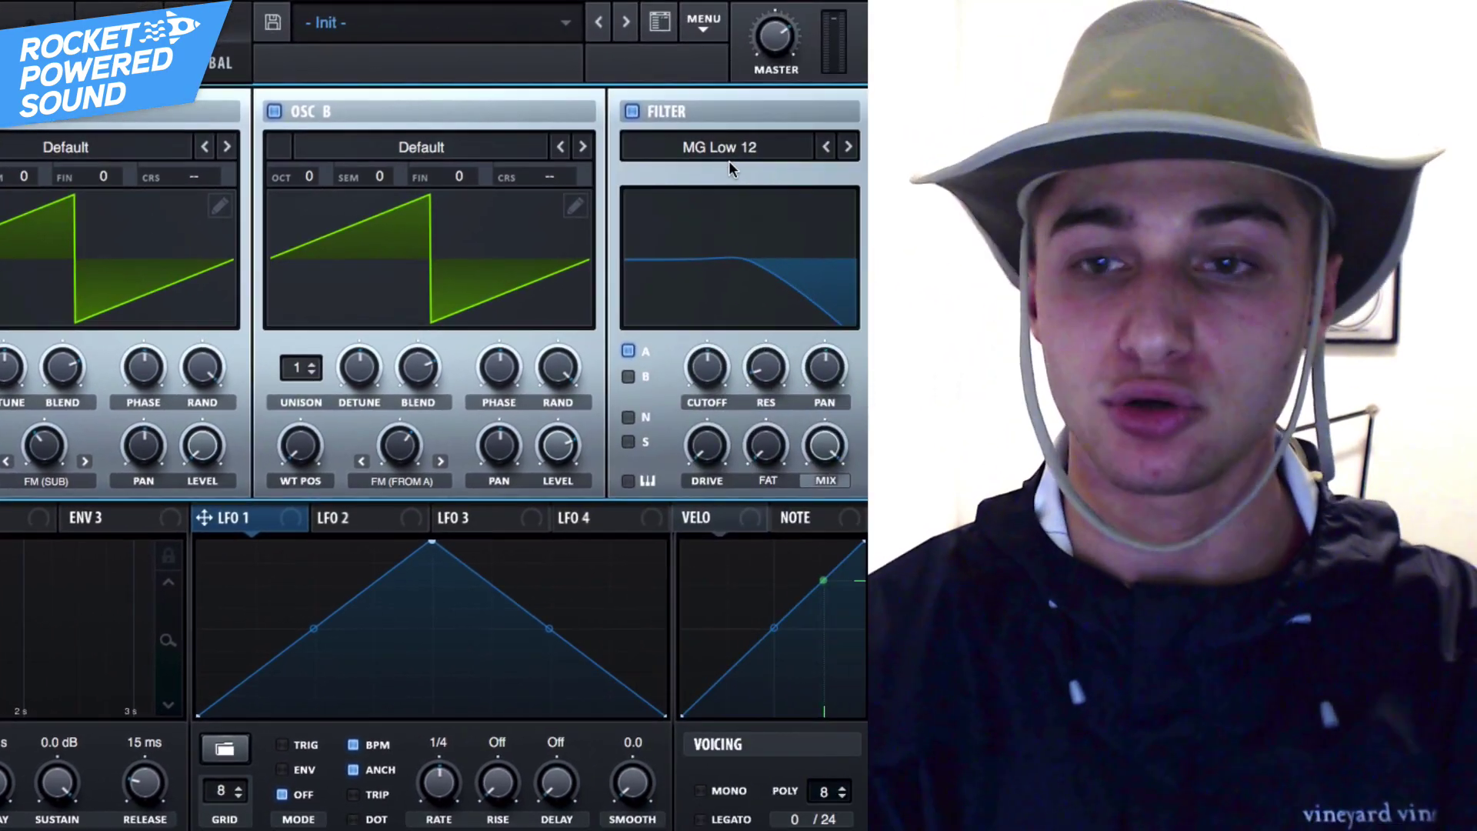
# - Change the filter type to Cmb + from the Flanges category
pyautogui.click(727, 158)
pyautogui.moveTo(740, 191)
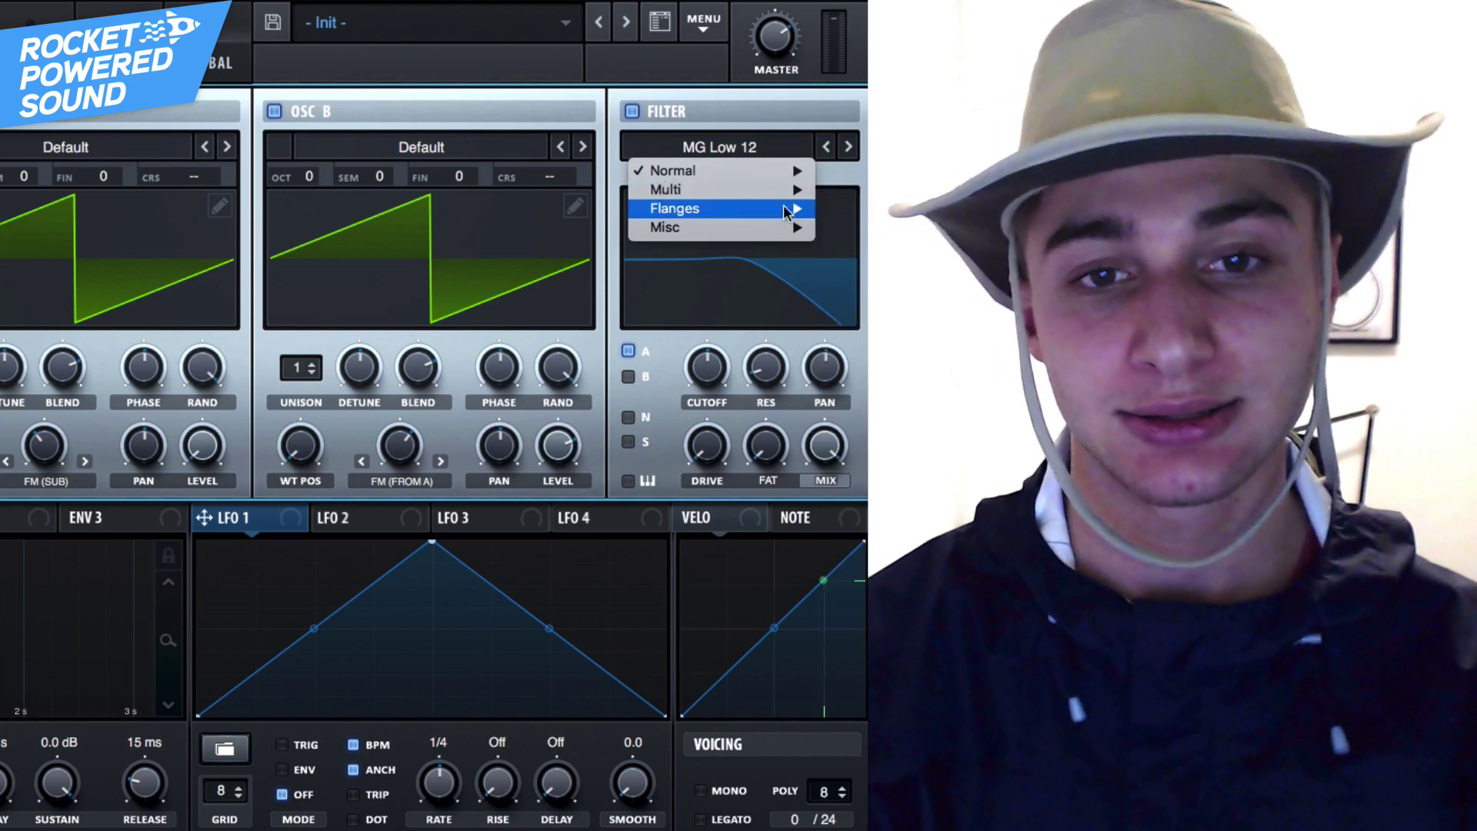
pyautogui.moveTo(795, 216)
pyautogui.click(763, 416)
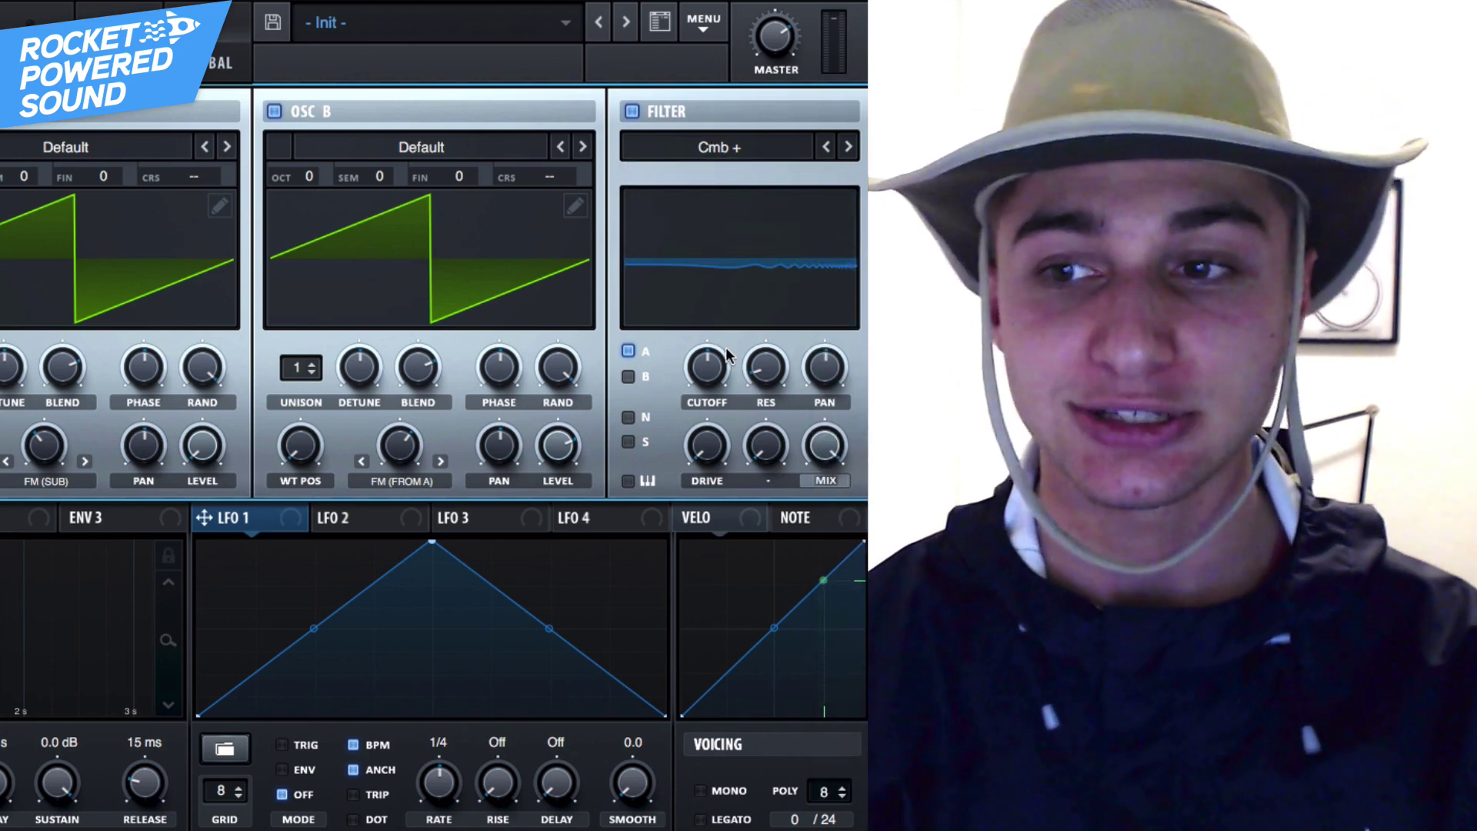
# - Lower the comb filter cutoff to about 92 Hz and raise resonance to 33%
pyautogui.moveTo(706, 366); pyautogui.dragTo(700, 377)
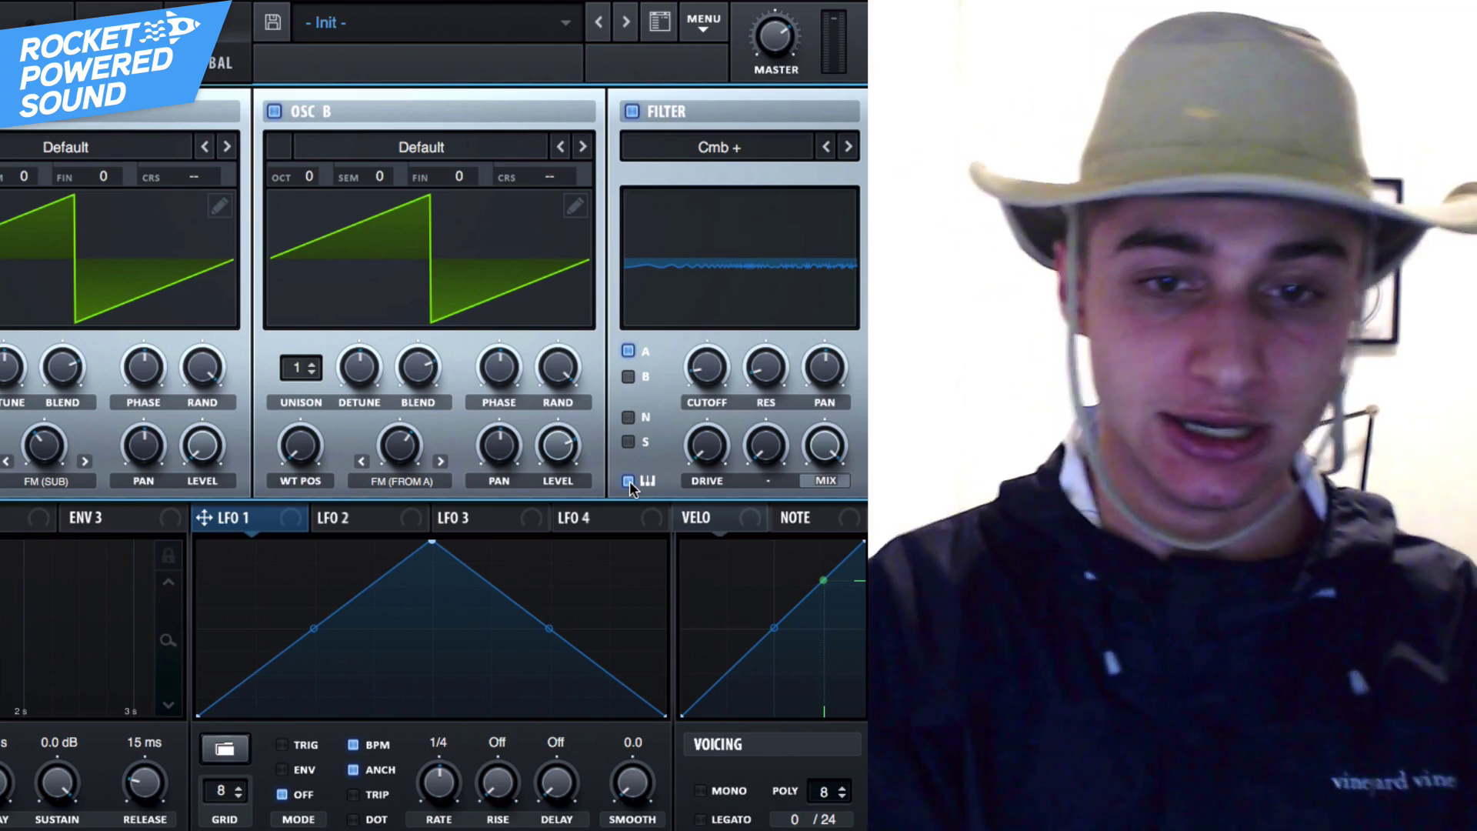
pyautogui.moveTo(708, 366)
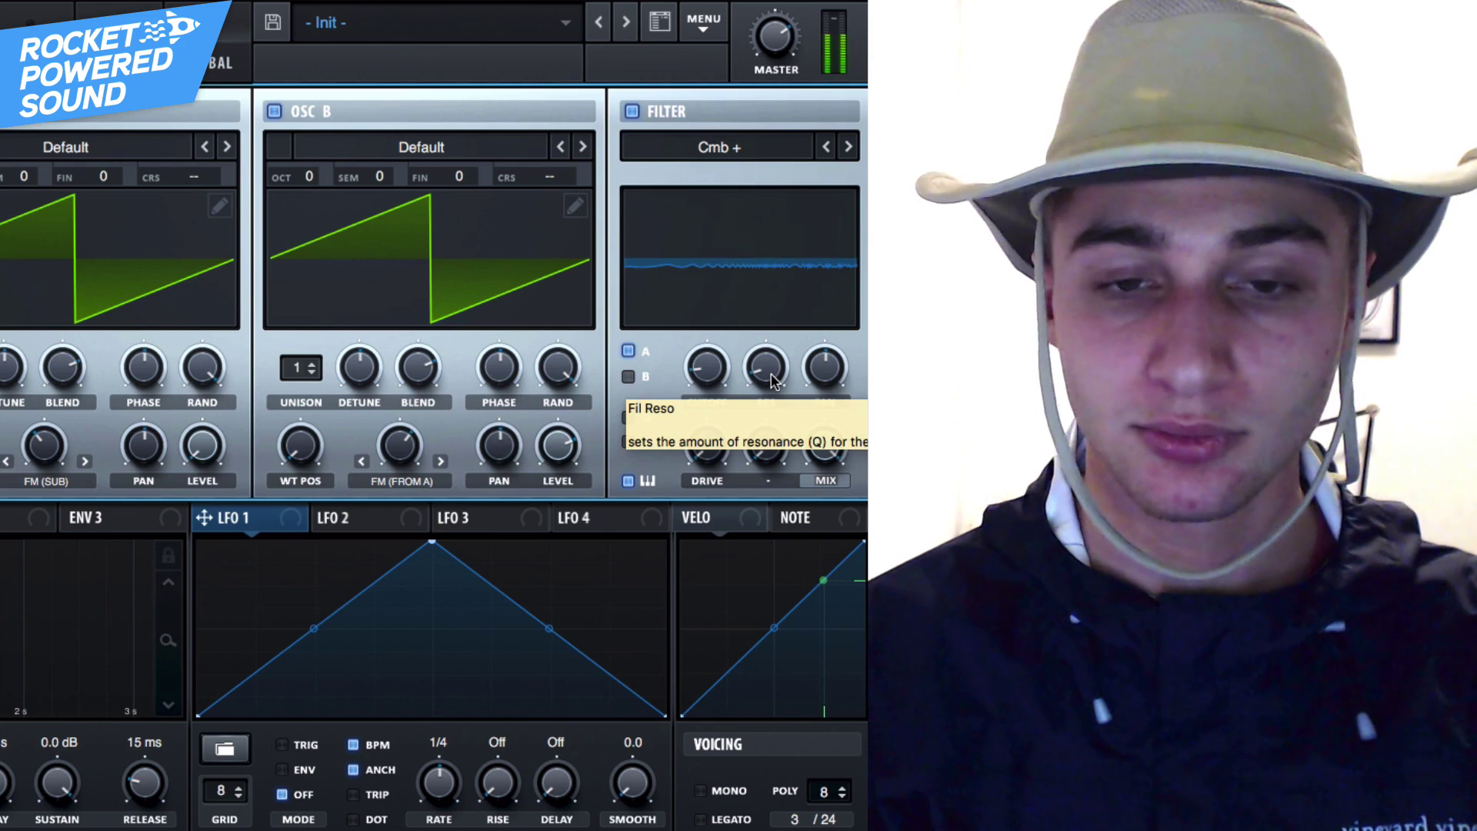
pyautogui.moveTo(770, 372); pyautogui.dragTo(773, 312)
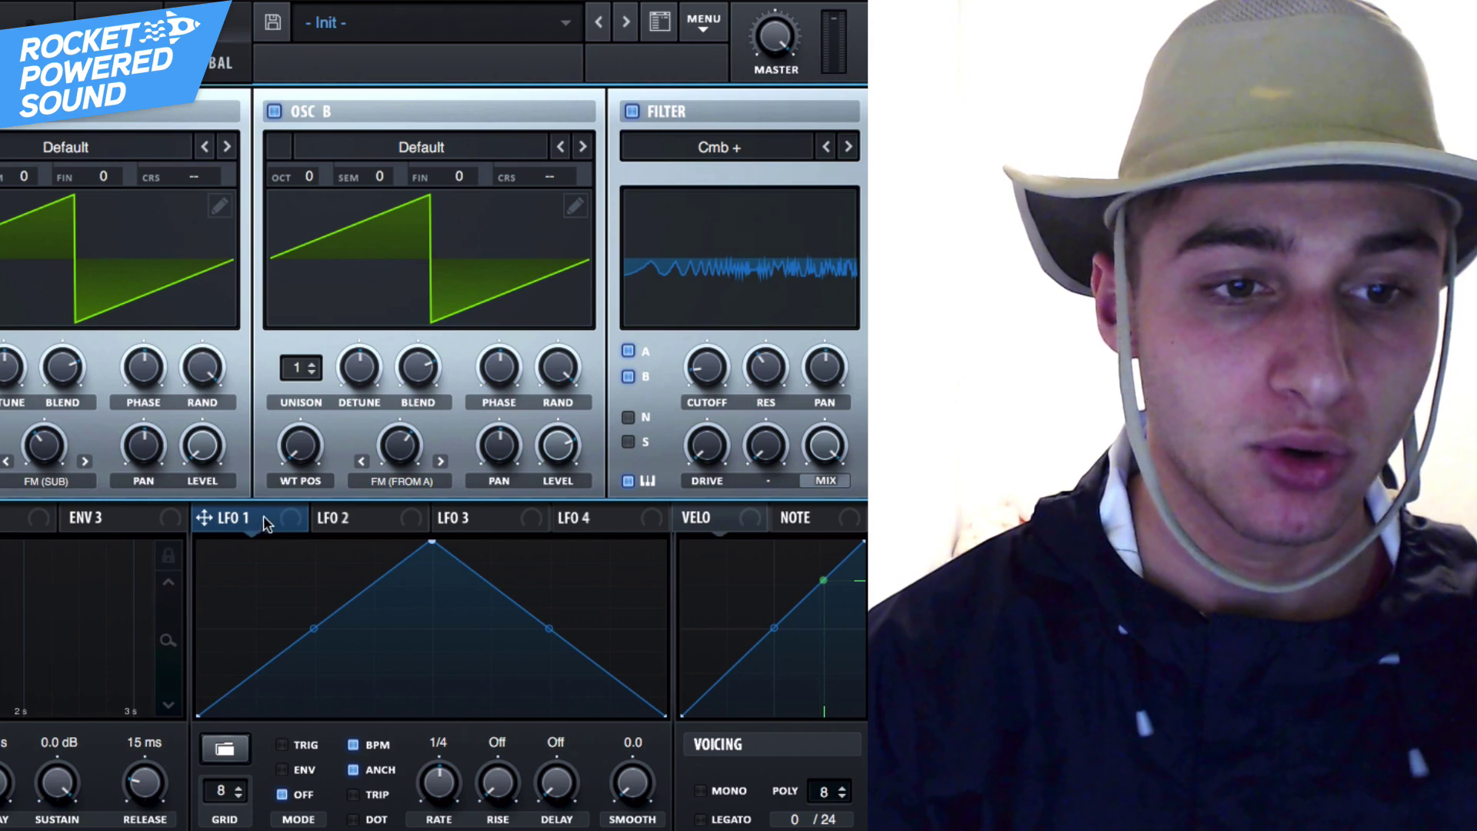
# - Route LFO 1 to oscillator B's level and add a raised point to its shape
pyautogui.press('super+k')
pyautogui.press('super+k')
pyautogui.moveTo(277, 525); pyautogui.dragTo(558, 444)
pyautogui.doubleClick(537, 623)
pyautogui.moveTo(538, 623); pyautogui.dragTo(608, 629)
# - Shape LFO 1 into a plateau with an S-curve rise and steep fall, in ENV mode, then show the FX rack
pyautogui.moveTo(432, 542); pyautogui.dragTo(536, 521)
pyautogui.moveTo(374, 630); pyautogui.dragTo(317, 637)
pyautogui.doubleClick(294, 623)
pyautogui.moveTo(431, 551); pyautogui.dragTo(429, 623)
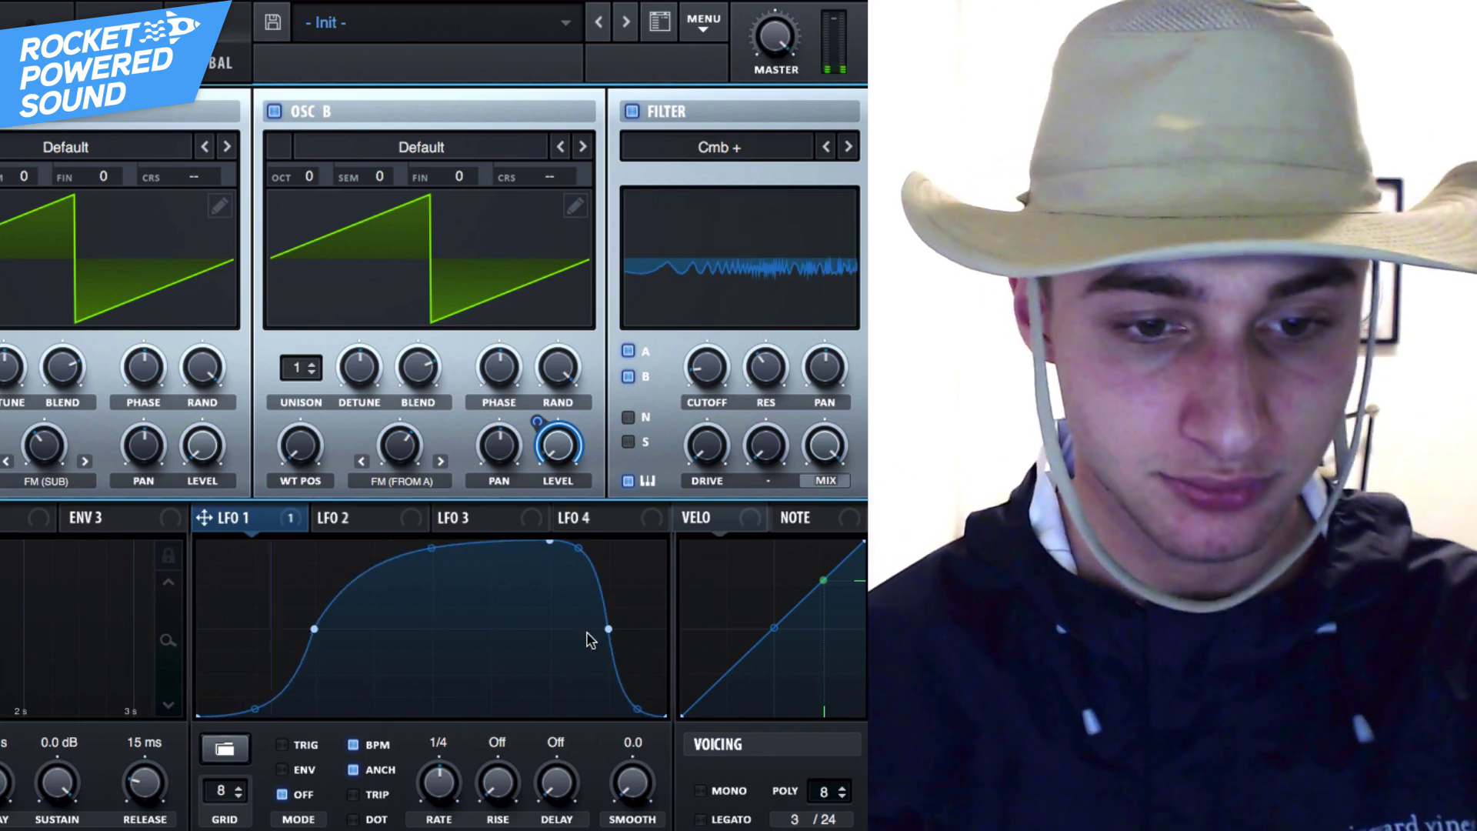
pyautogui.click(281, 769)
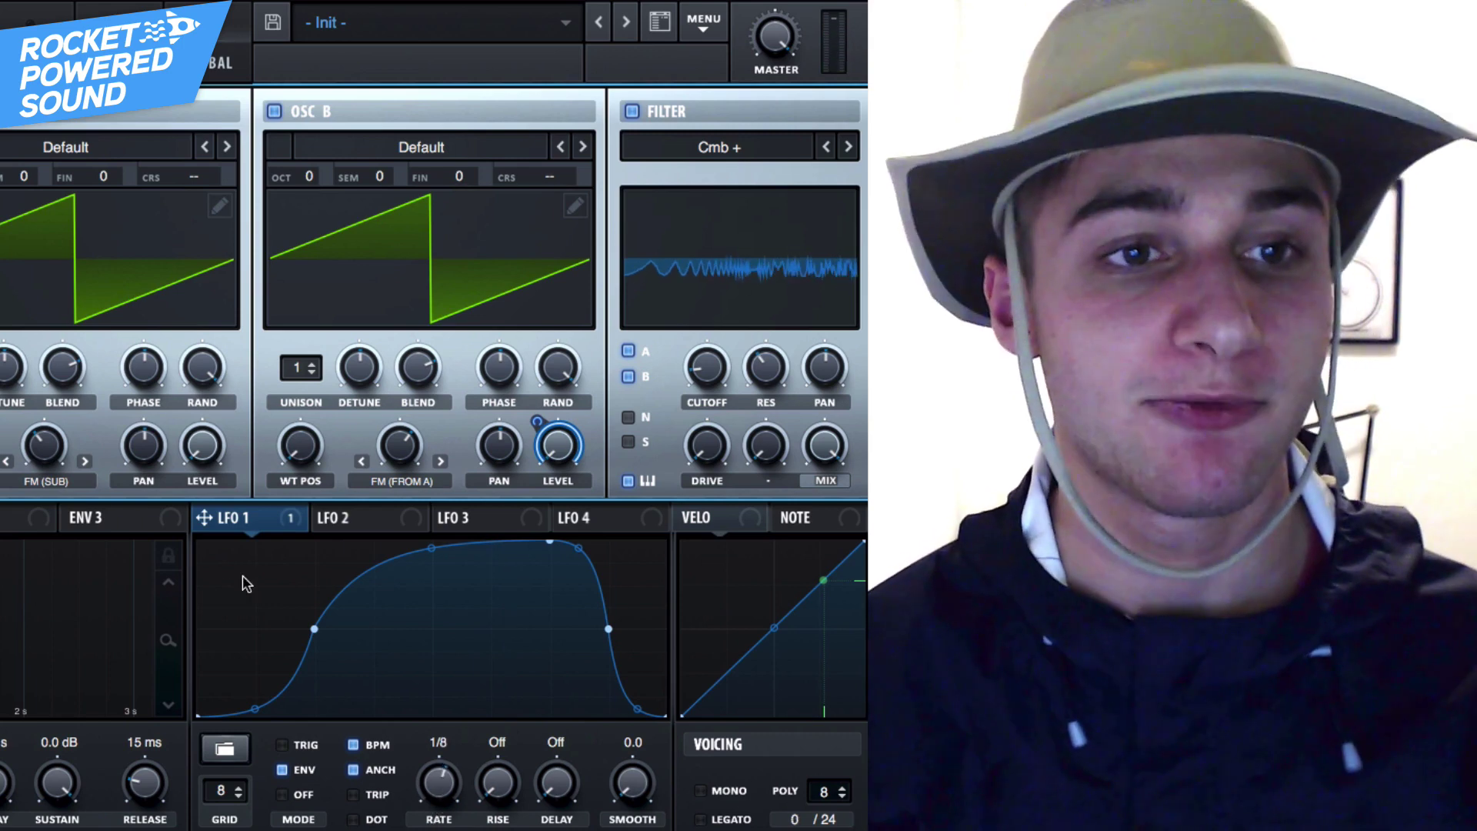
pyautogui.click(150, 63)
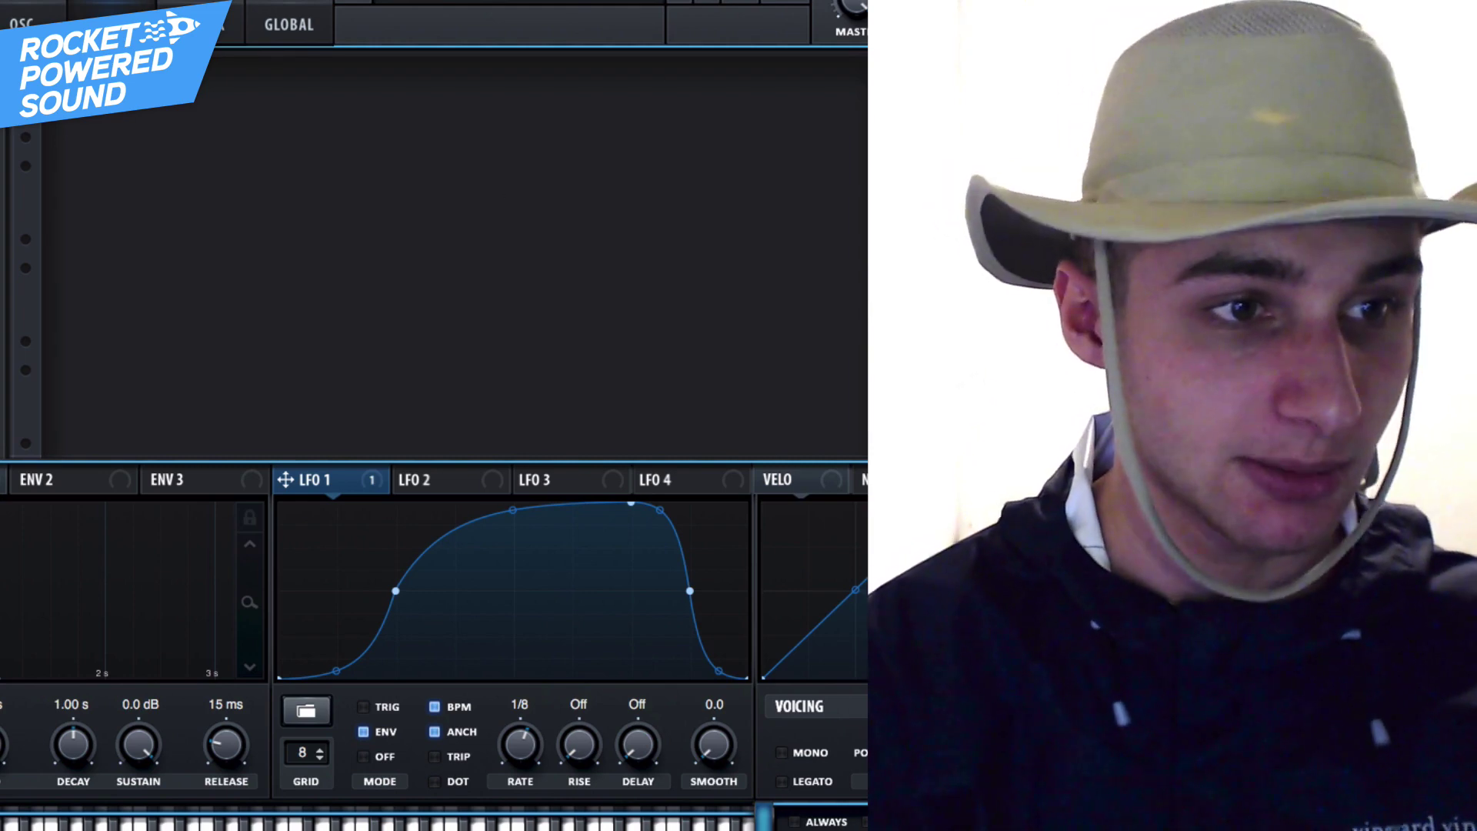
# - Turn the distortion drive up to 100%, leaving the FX filter type unchanged
pyautogui.press('super+k')
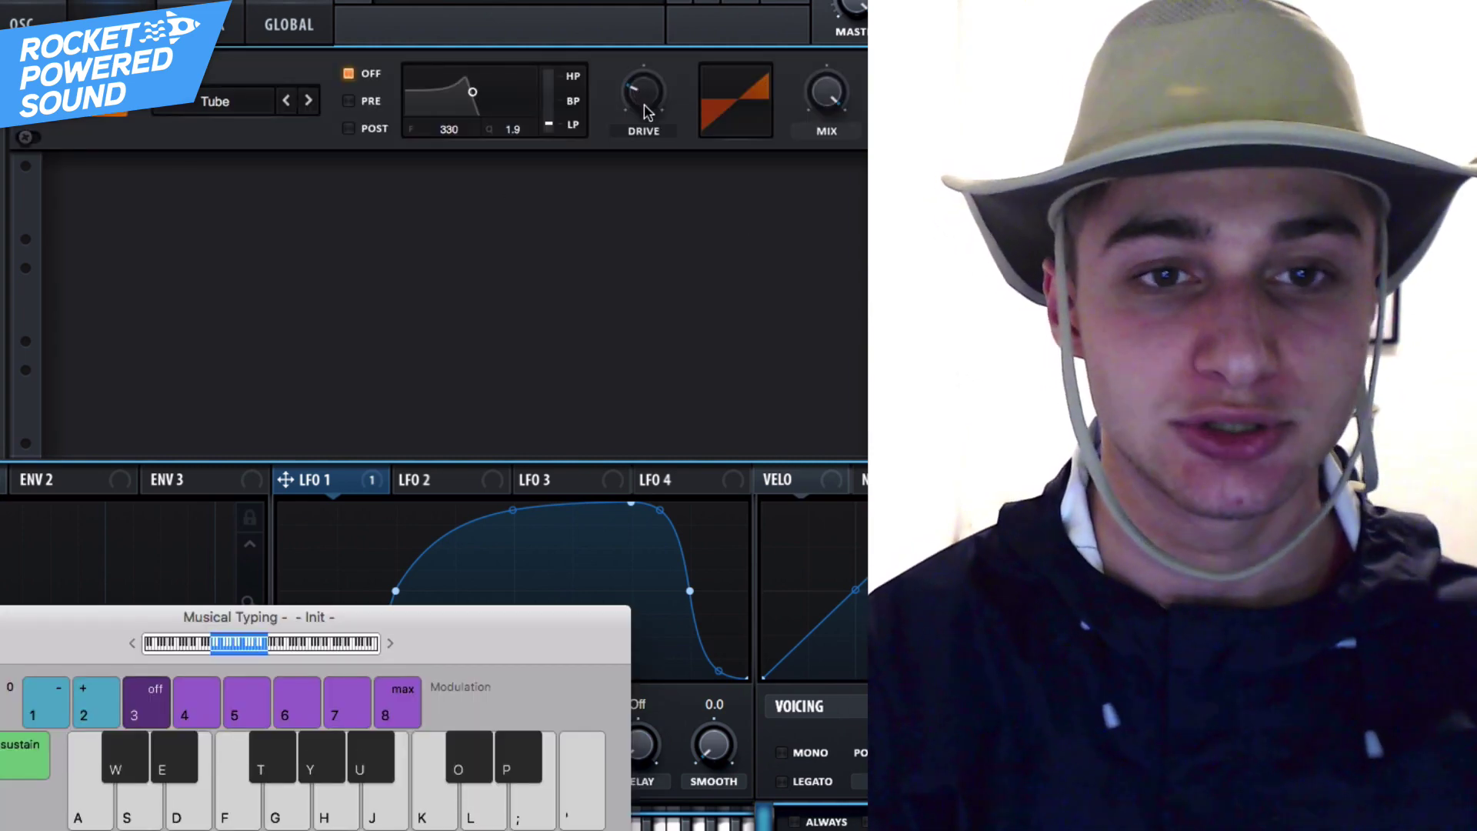
pyautogui.press('super+k')
pyautogui.moveTo(646, 111); pyautogui.dragTo(646, 46)
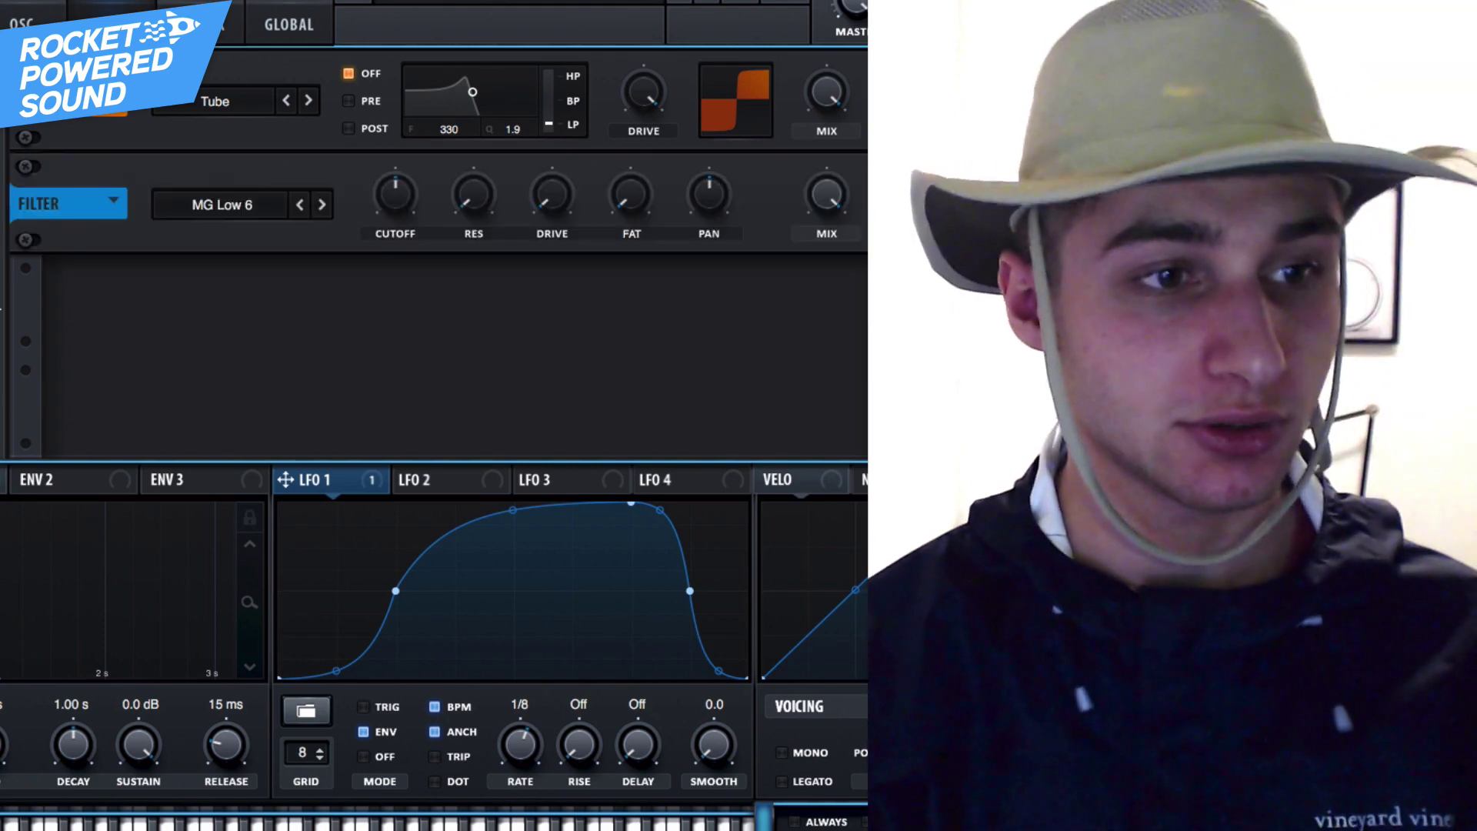
pyautogui.click(216, 210)
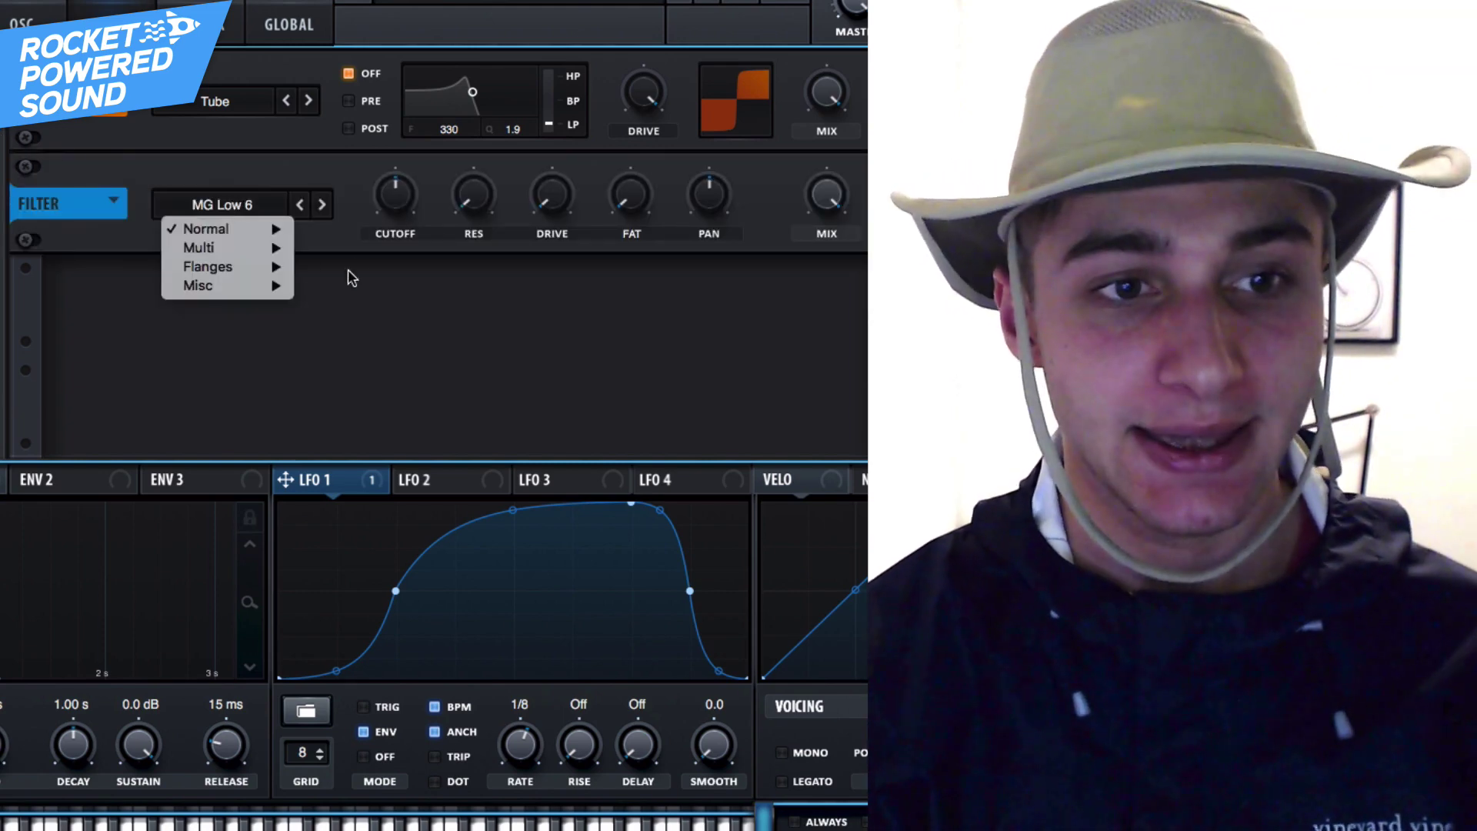
pyautogui.moveTo(280, 254)
pyautogui.click(385, 452)
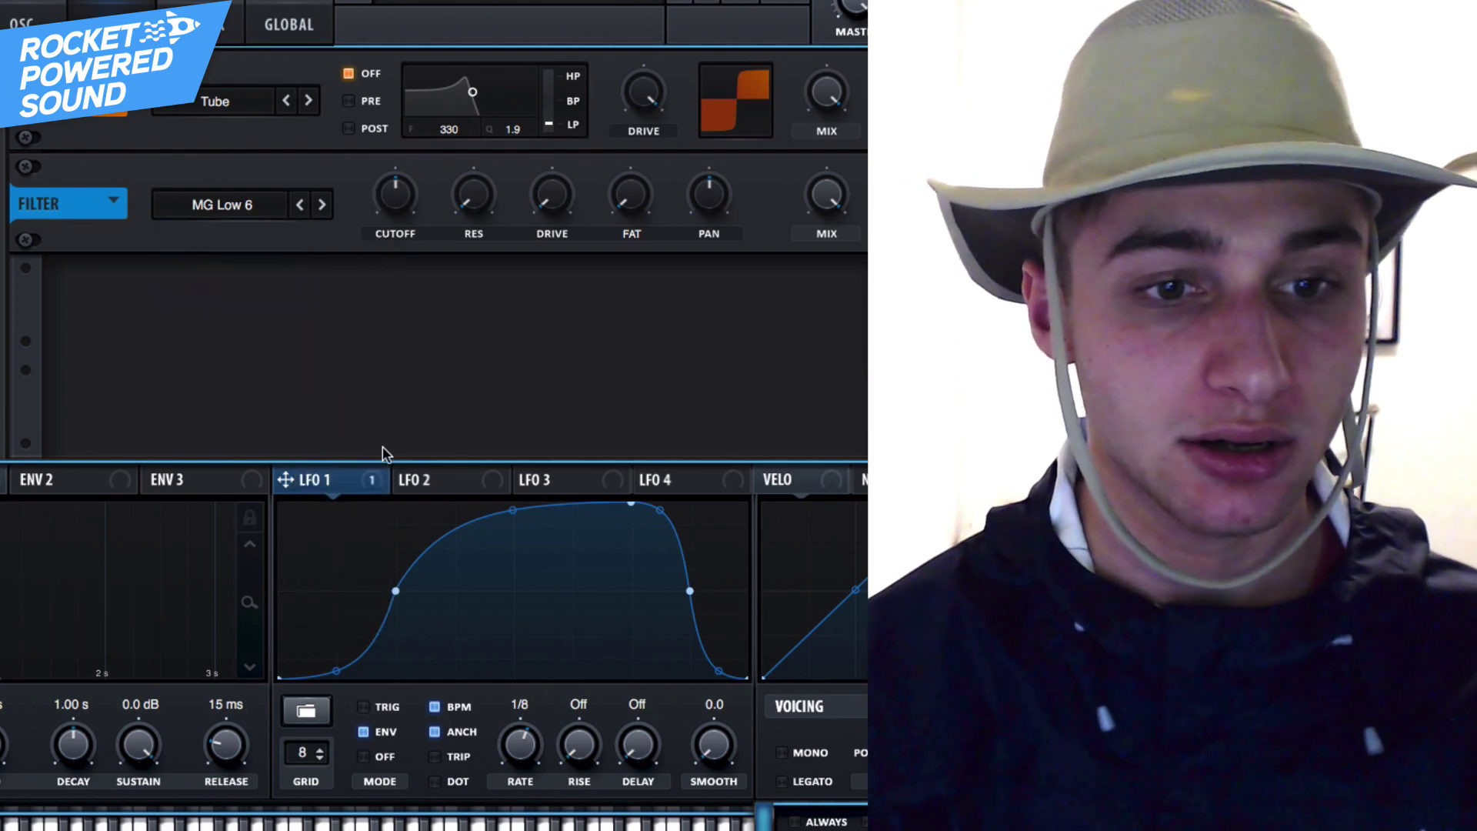
# - Shape LFO 2 into an exponentially curved descending decay ramp
pyautogui.click(438, 480)
pyautogui.moveTo(508, 507); pyautogui.dragTo(339, 391)
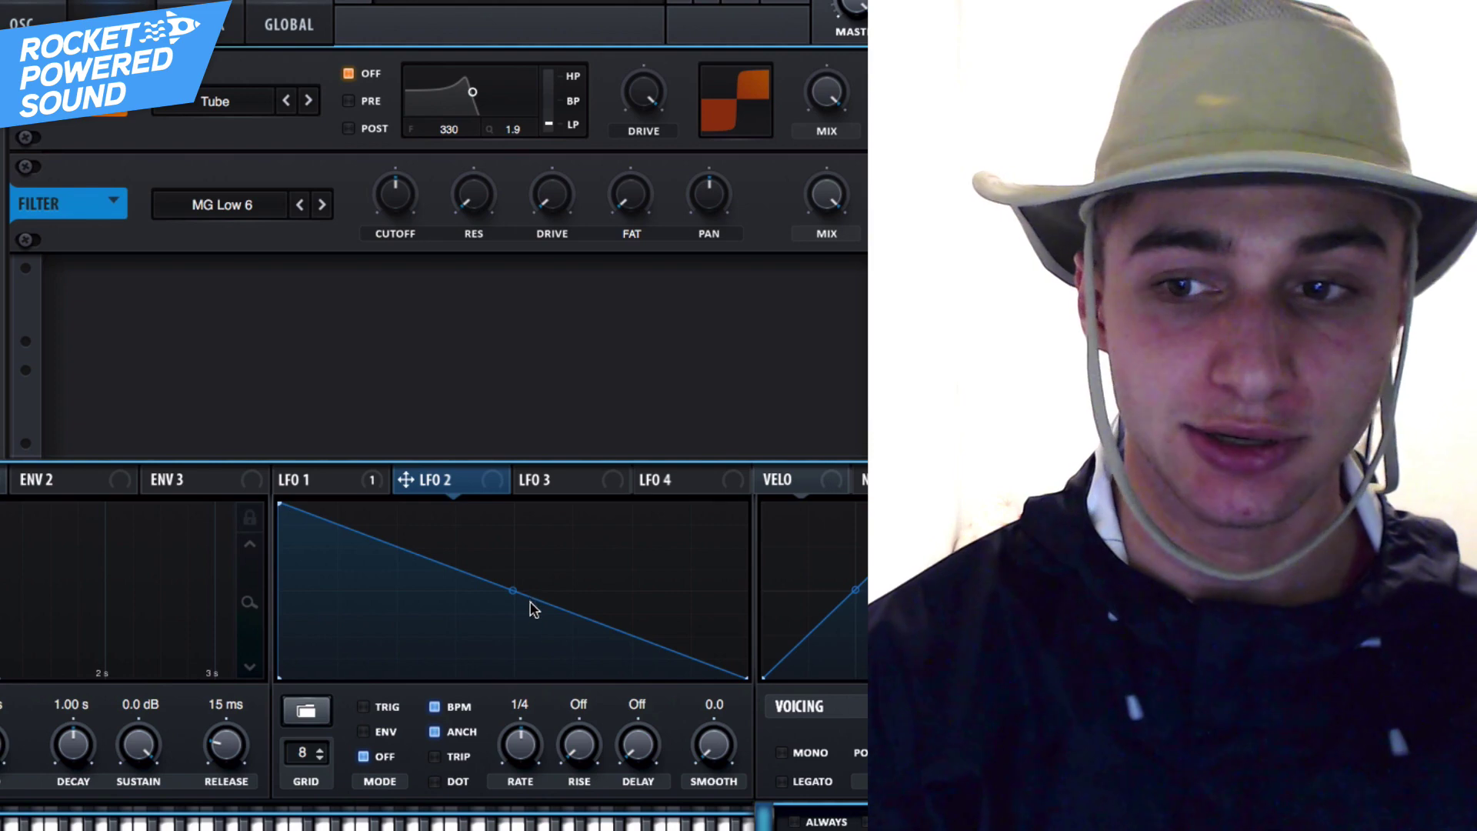
pyautogui.moveTo(513, 590); pyautogui.dragTo(512, 629)
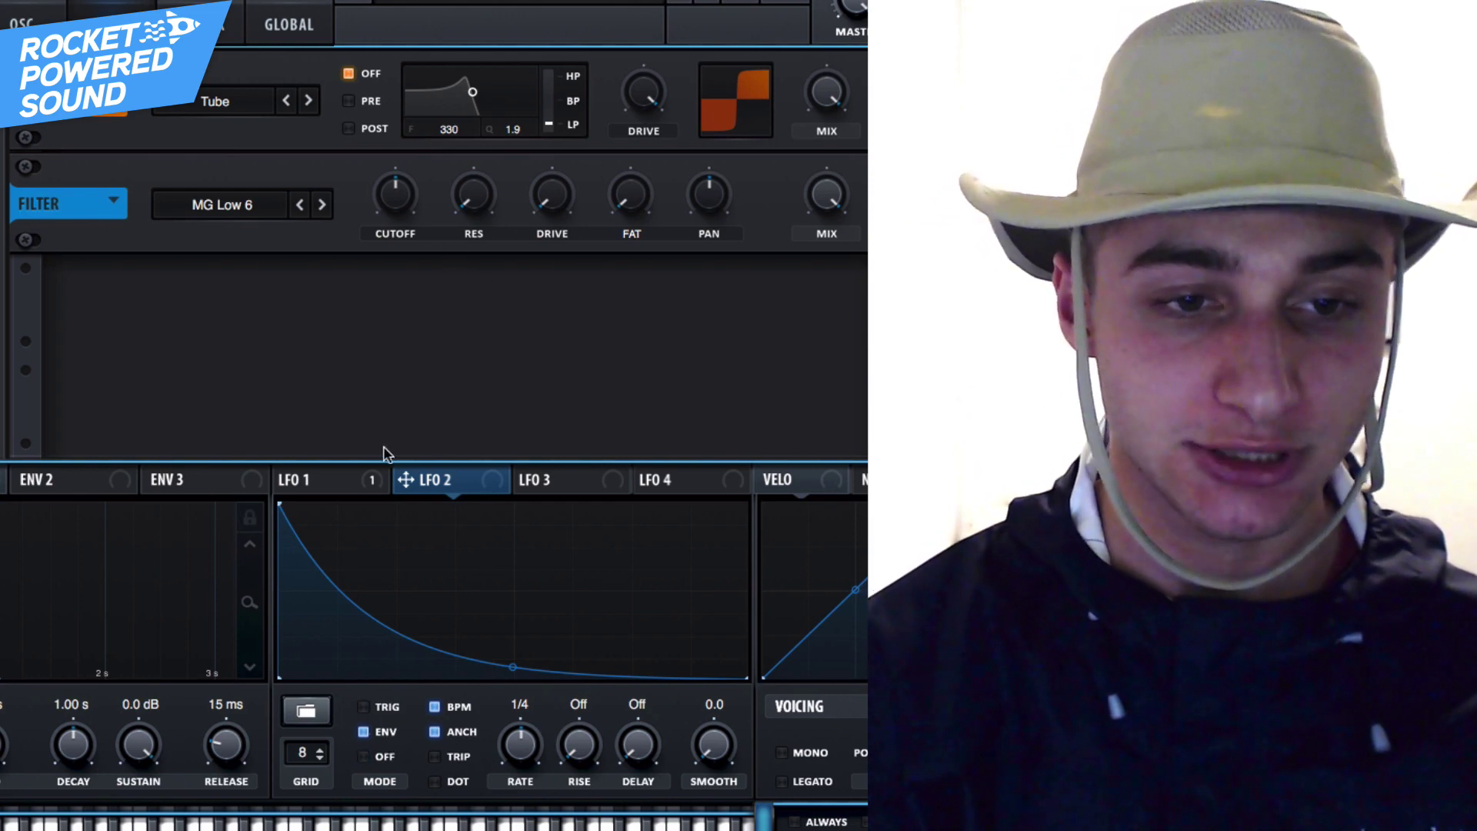
pyautogui.click(331, 483)
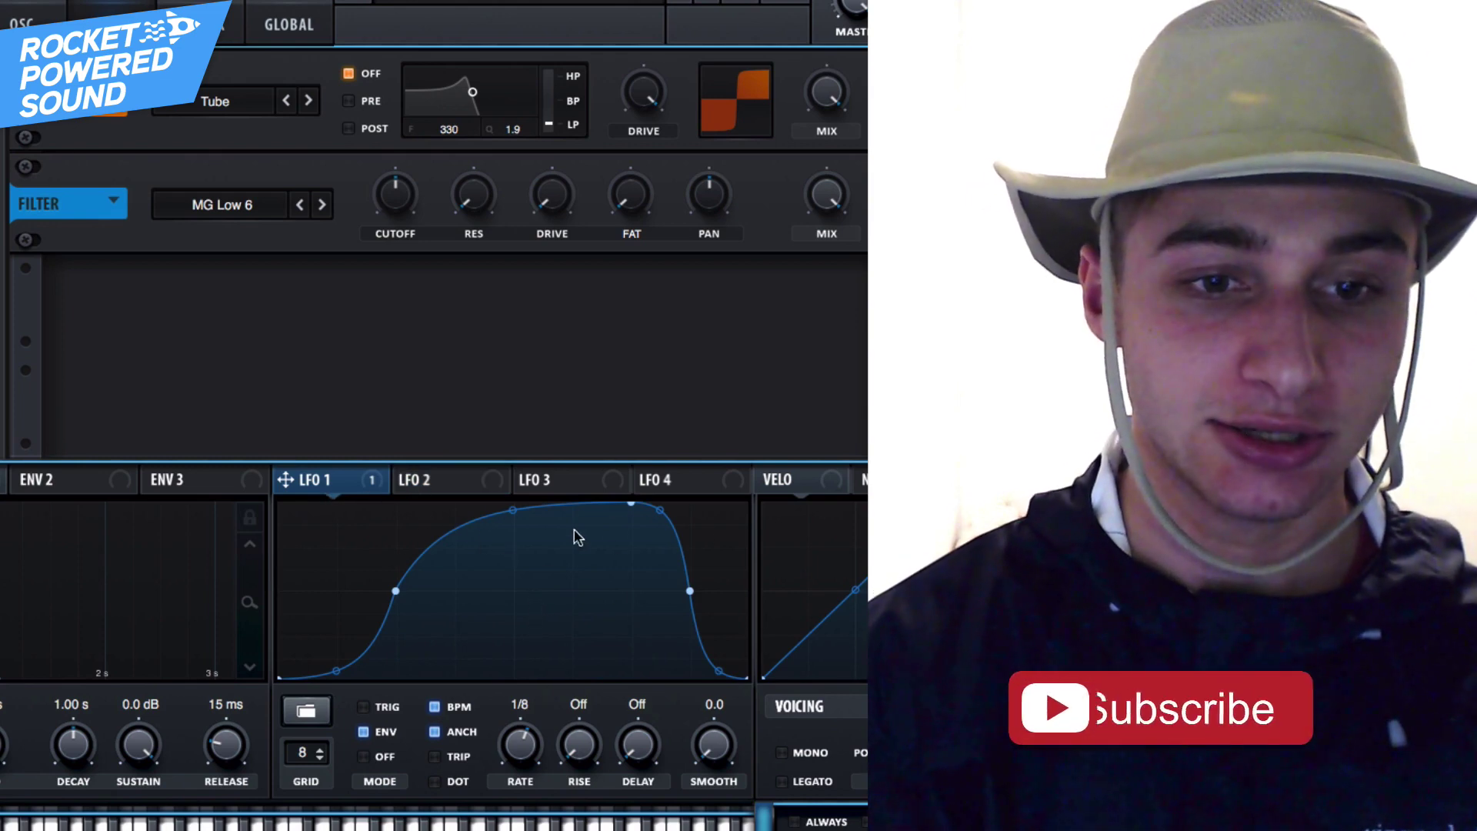
pyautogui.click(443, 483)
# - Route LFO 2 to the FX filter cutoff and raise its resonance slightly
pyautogui.moveTo(406, 479); pyautogui.dragTo(471, 478)
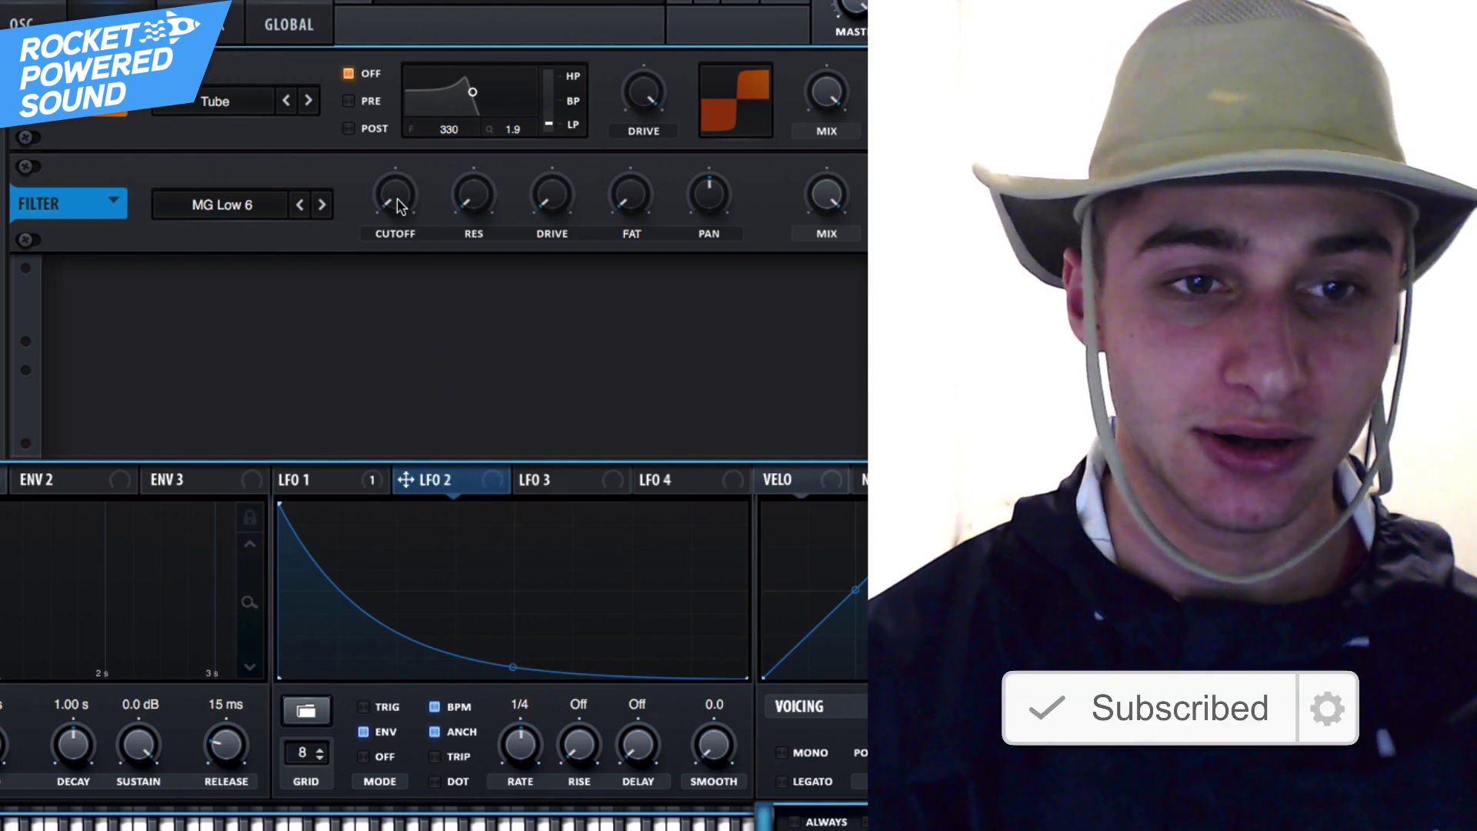
pyautogui.moveTo(399, 203)
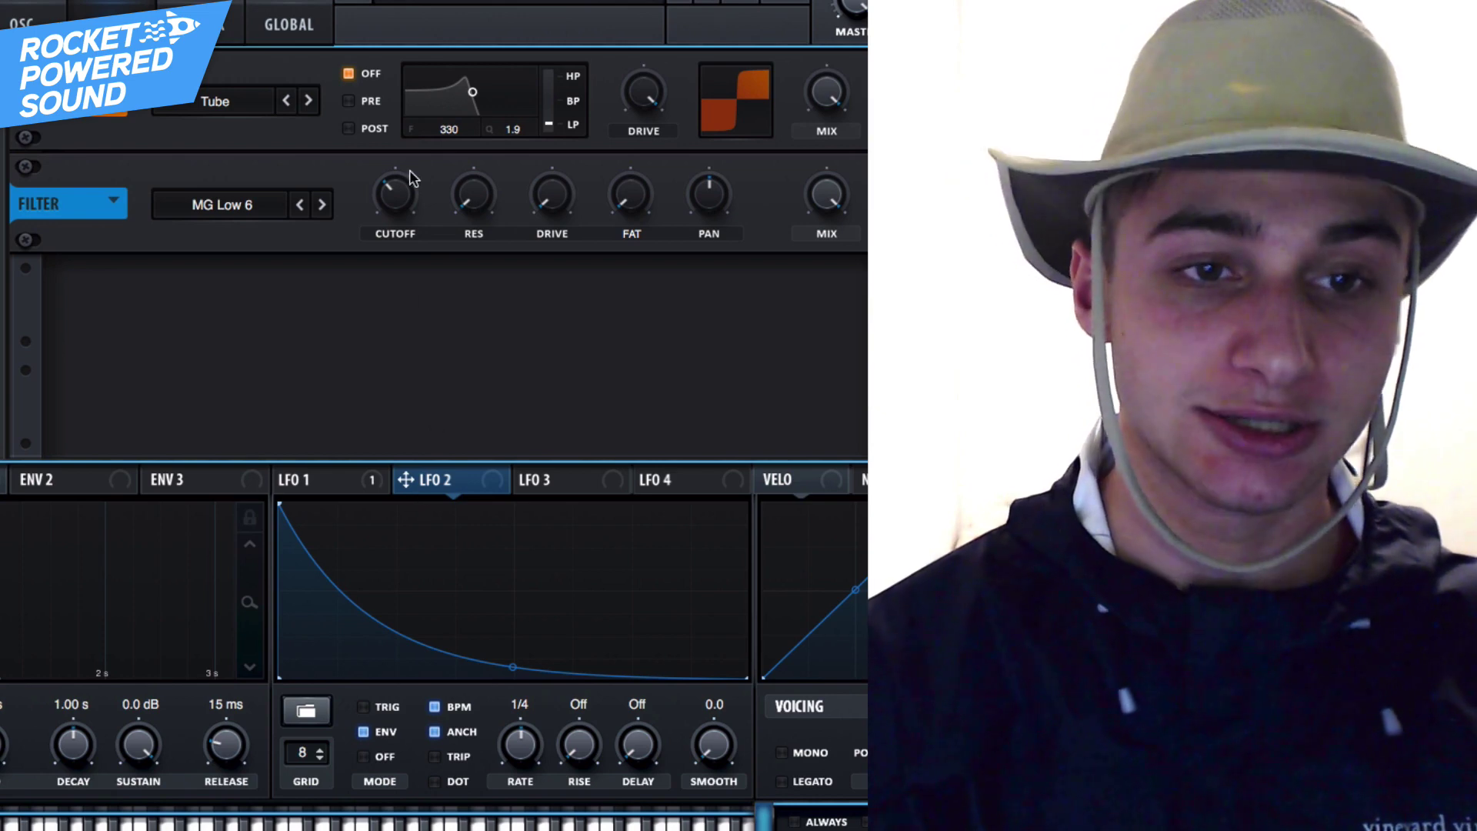
pyautogui.moveTo(435, 481); pyautogui.dragTo(400, 183)
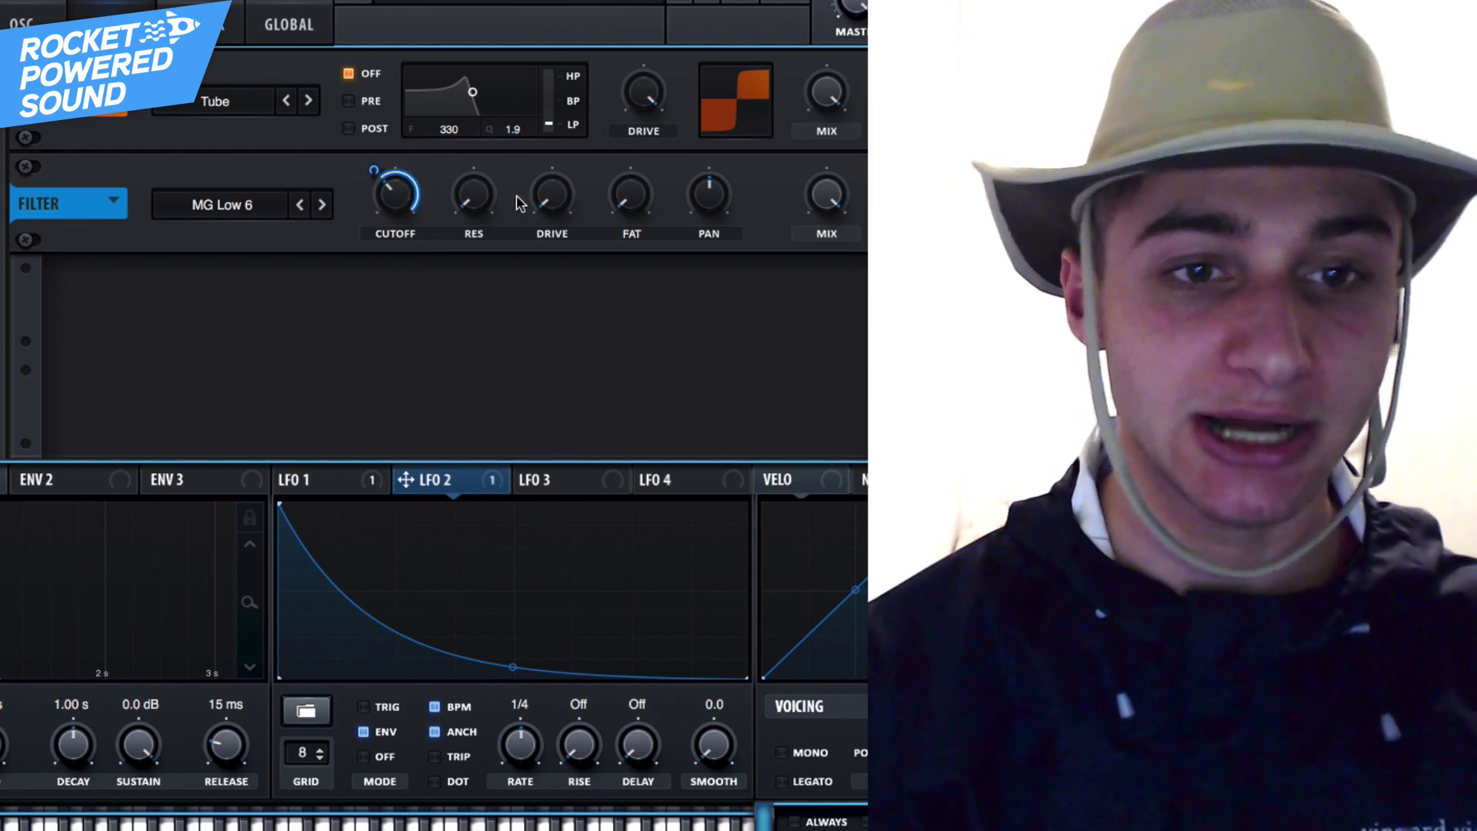
pyautogui.moveTo(489, 202); pyautogui.dragTo(496, 129)
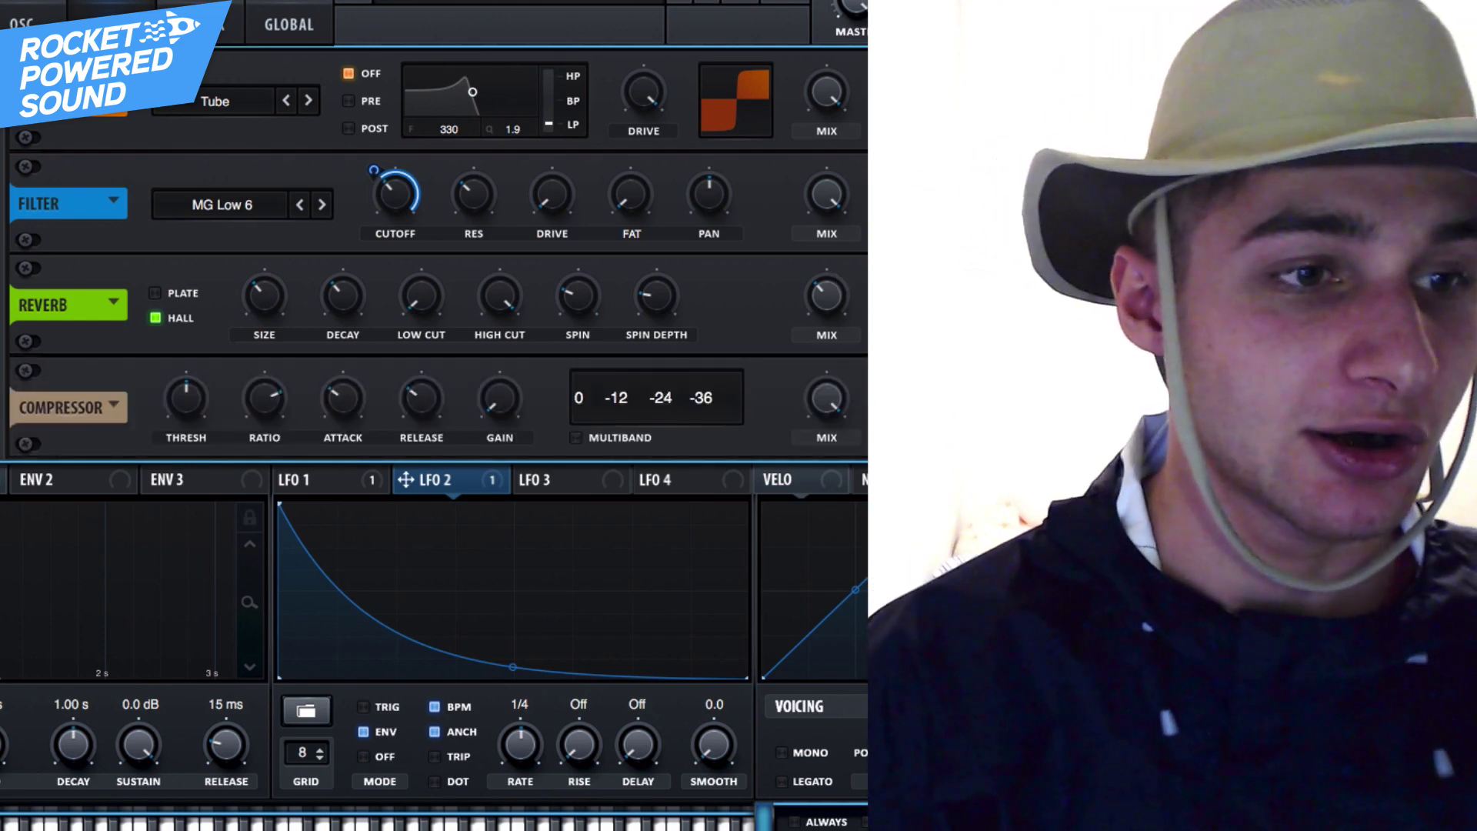
# - Enable MULTIBAND mode on the compressor
pyautogui.click(575, 437)
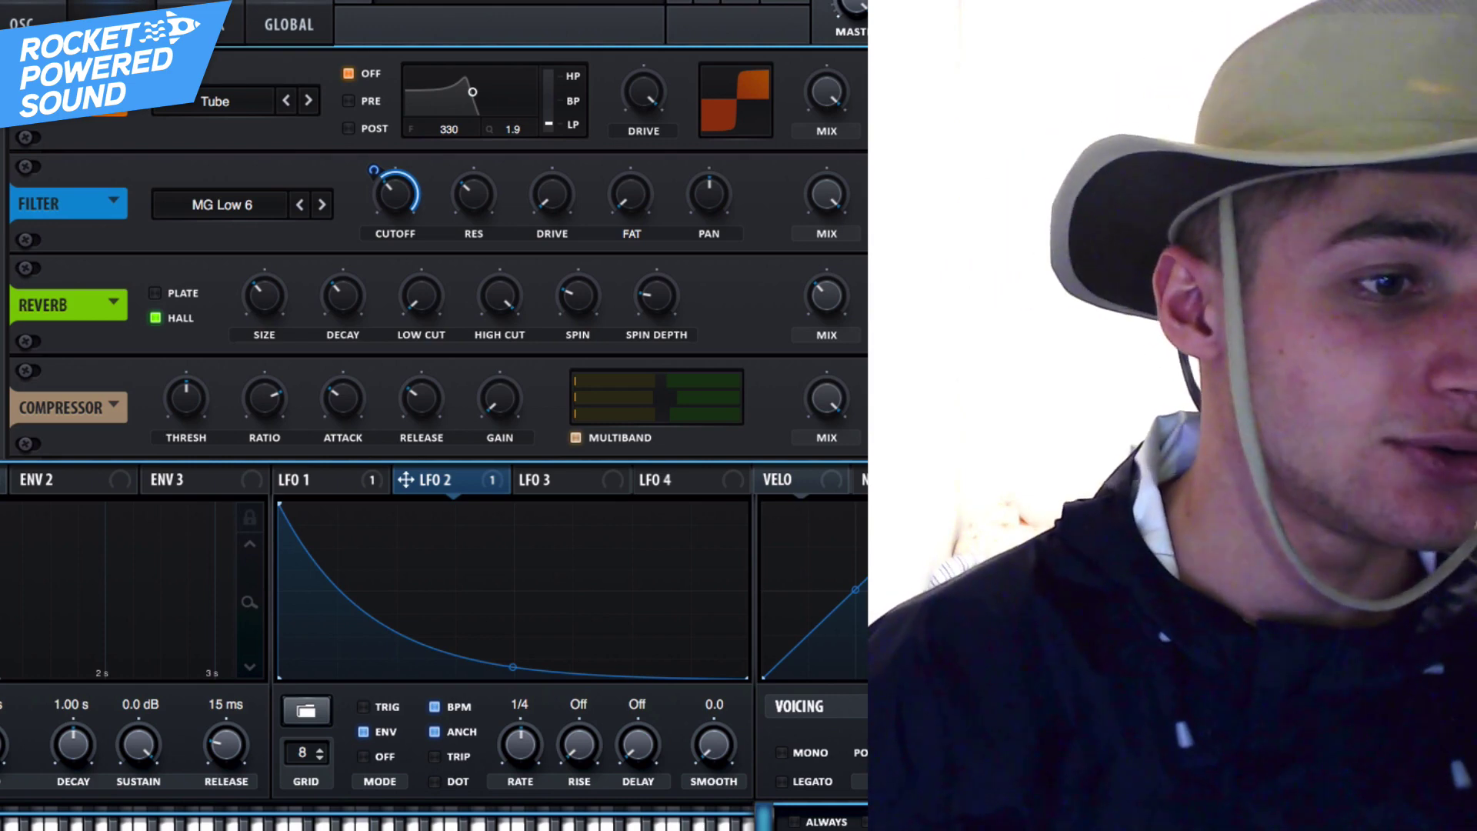
pyautogui.press('super+k')
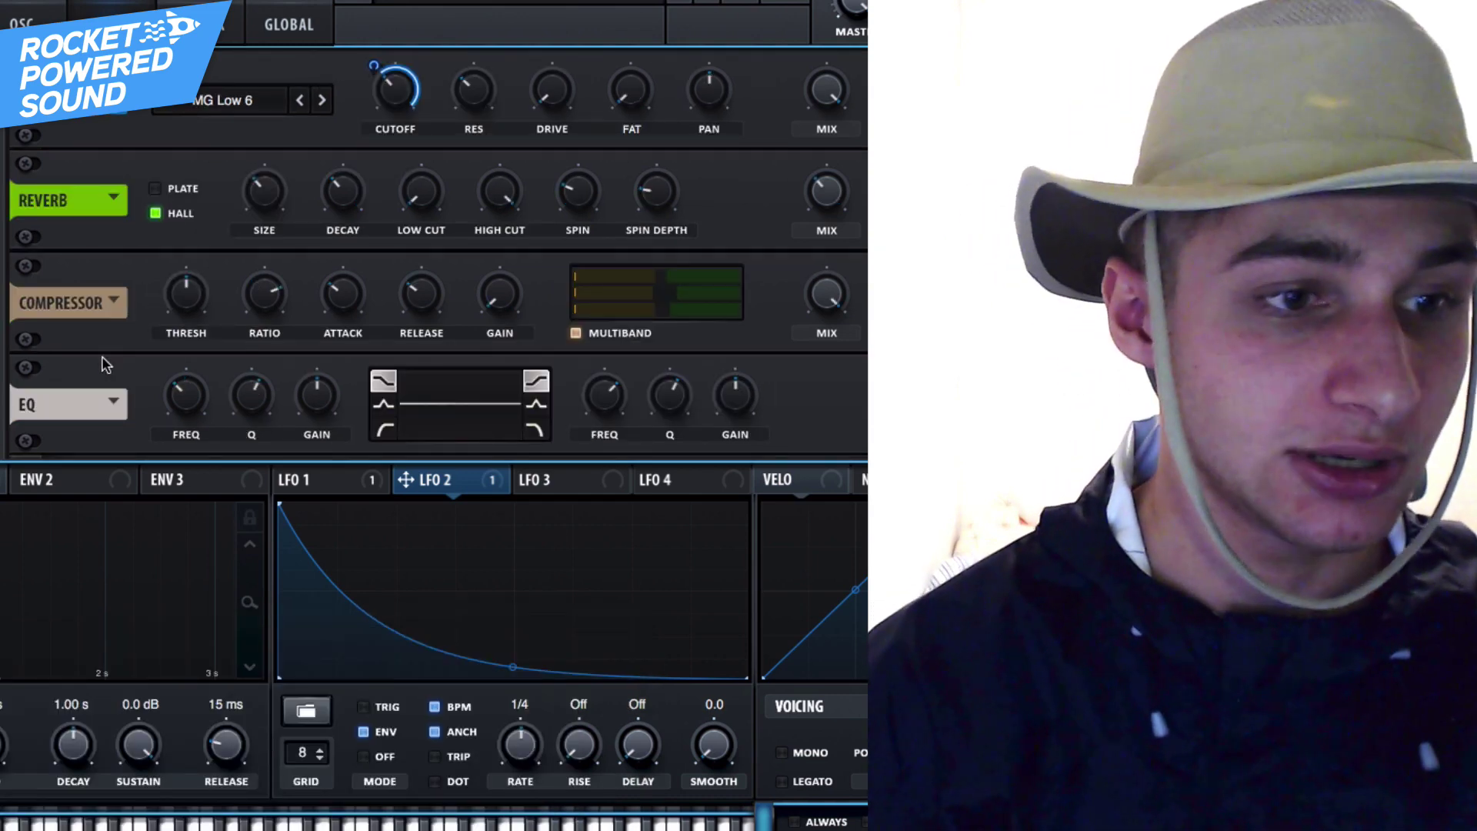
# - Make the EQ low band a low cut at about 100 Hz, swept by LFO 2
pyautogui.click(383, 428)
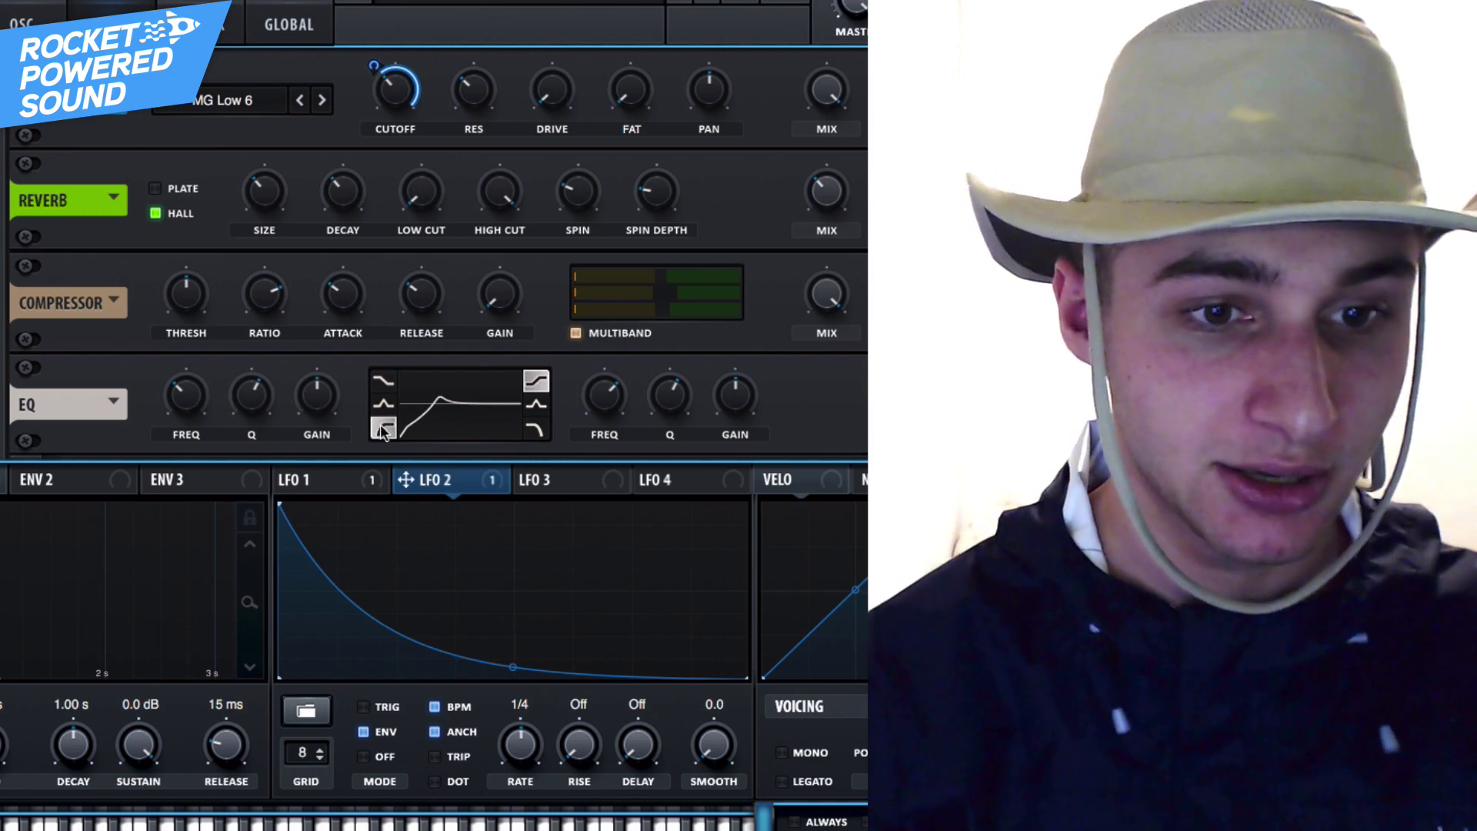
pyautogui.moveTo(174, 412); pyautogui.dragTo(166, 380)
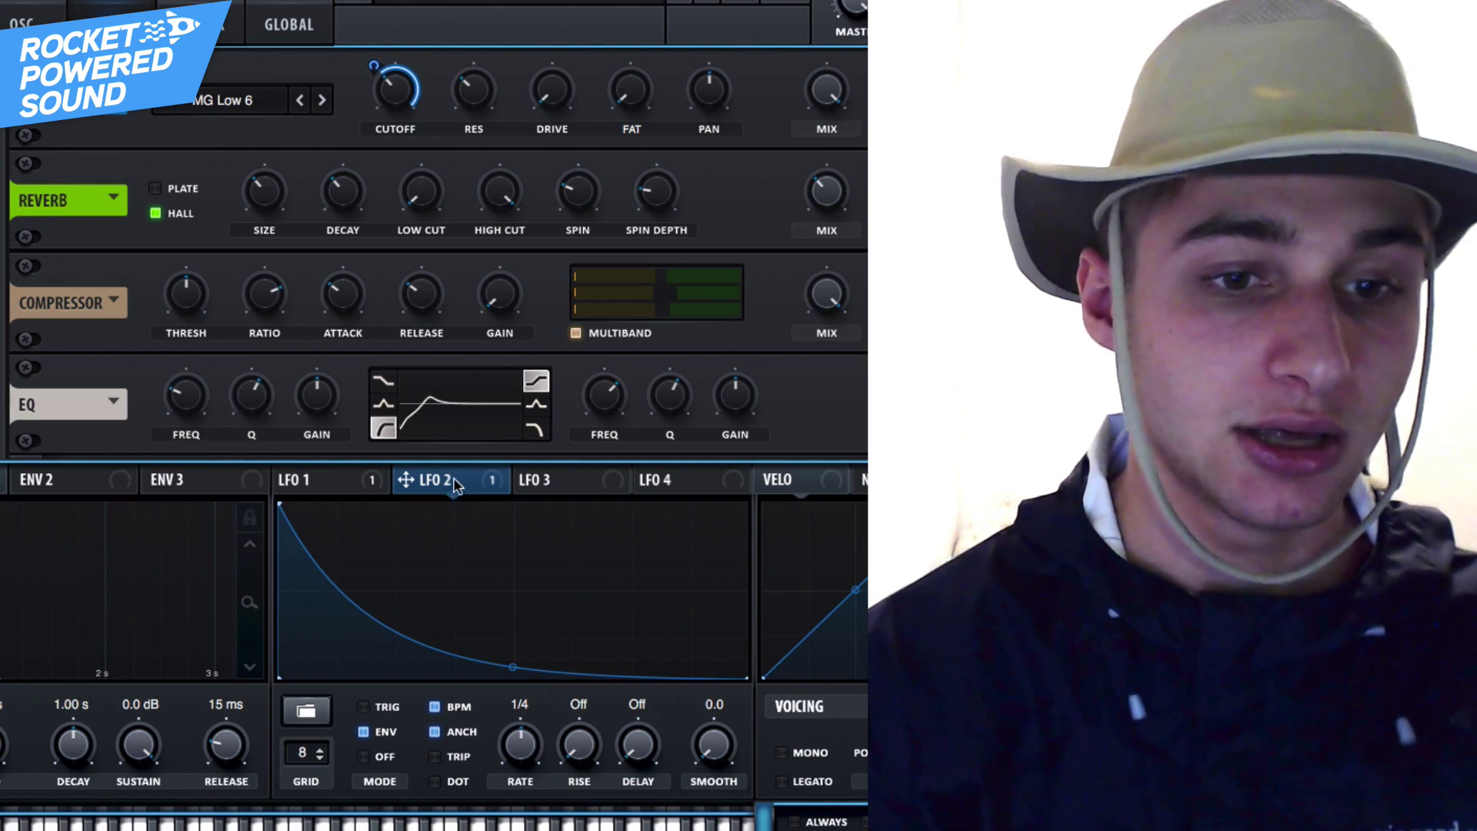
pyautogui.moveTo(407, 479); pyautogui.dragTo(189, 401)
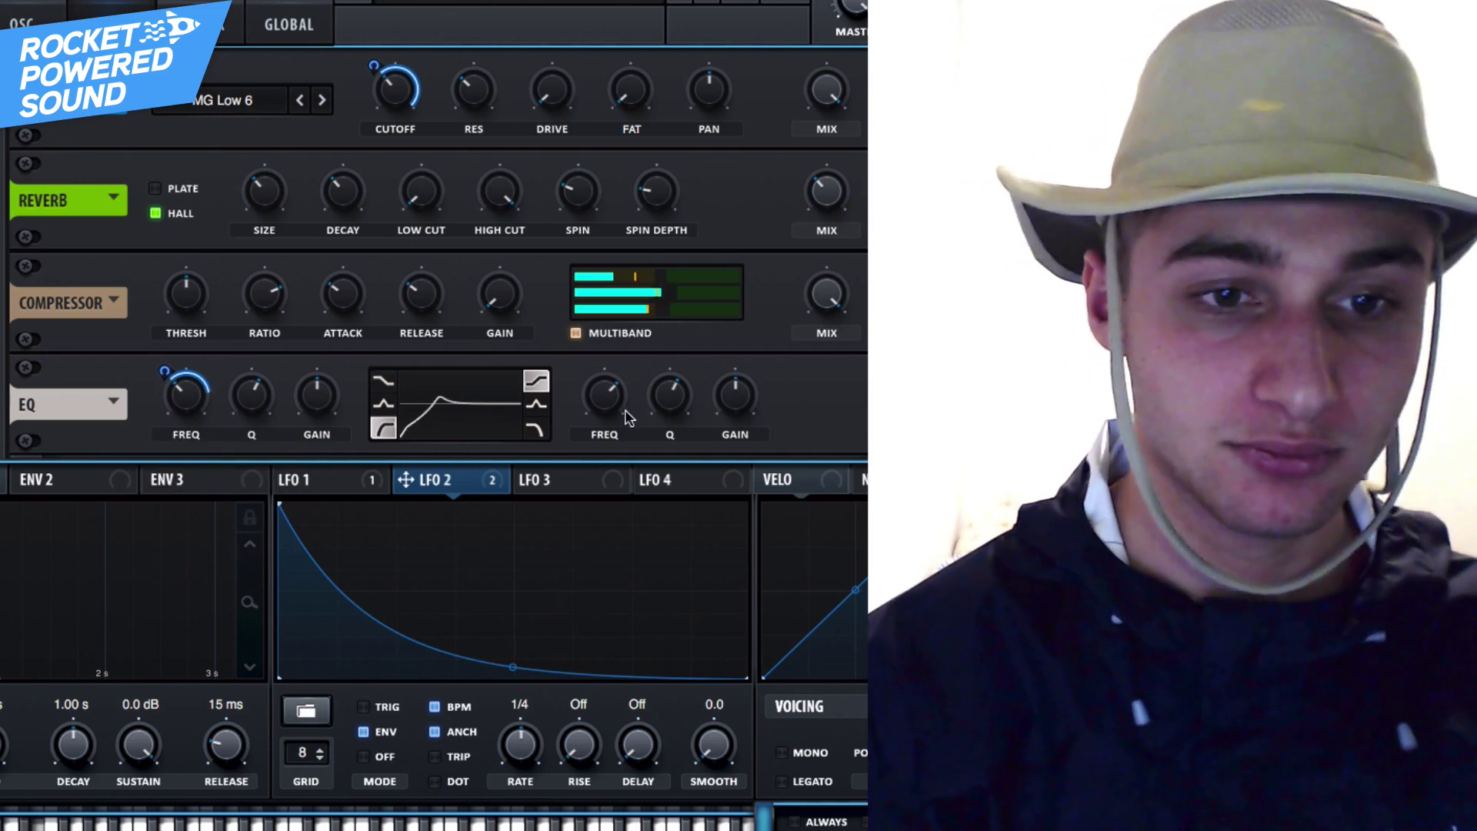
pyautogui.moveTo(186, 416)
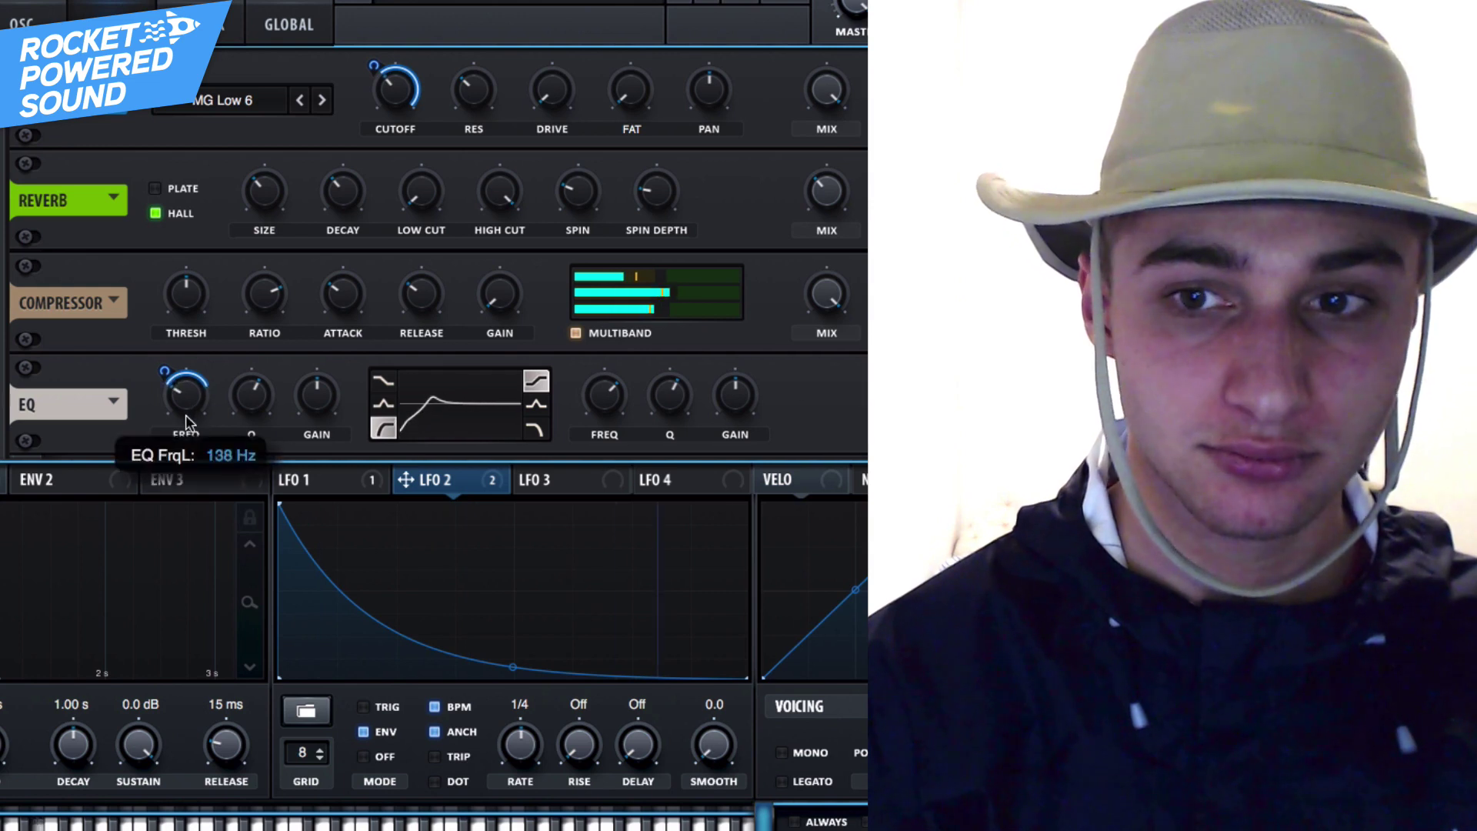
pyautogui.moveTo(186, 409); pyautogui.dragTo(188, 406)
pyautogui.moveTo(163, 375)
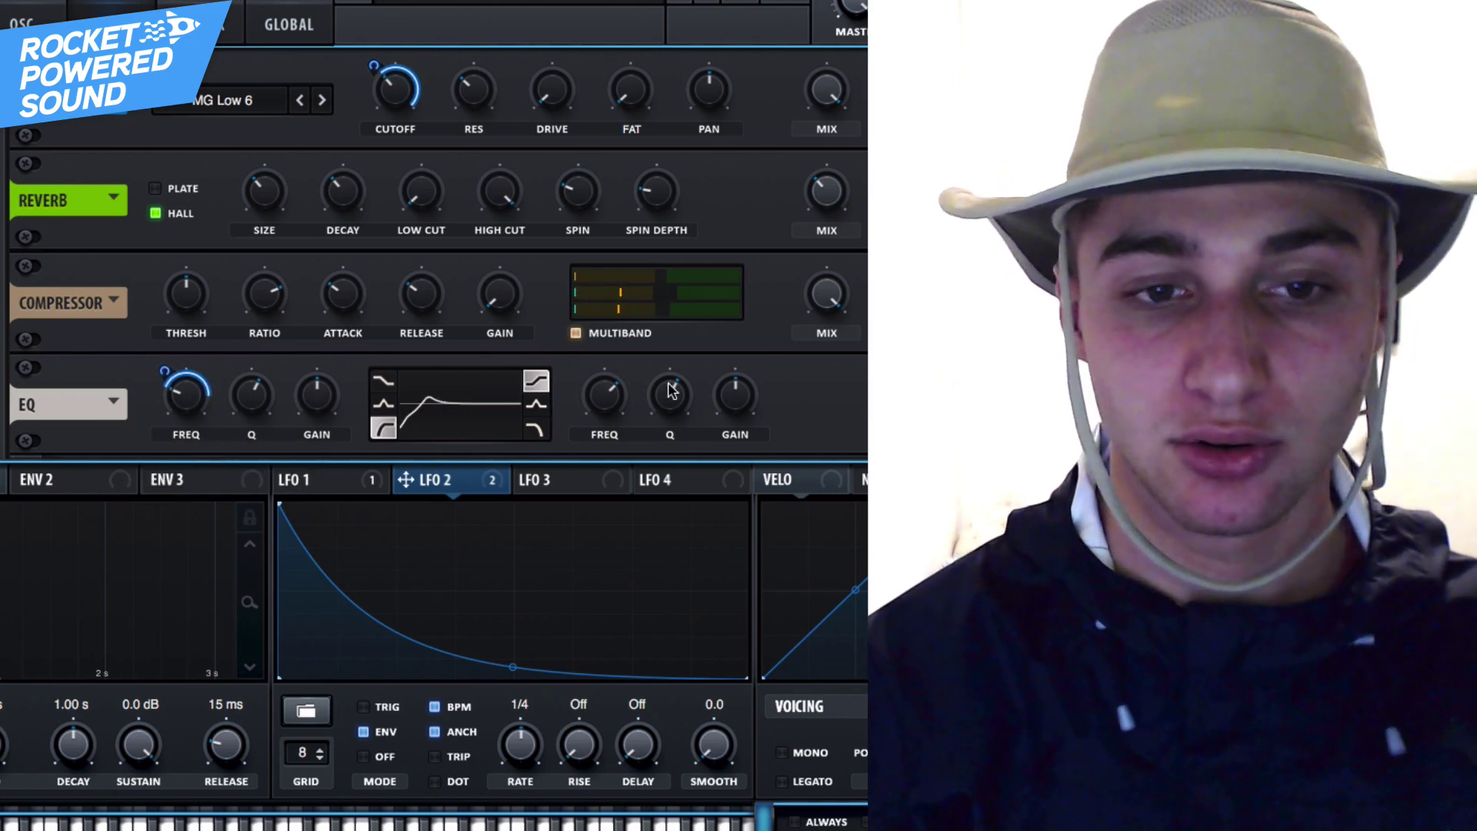
# - Make the upper EQ band a -12.8 dB peak dip at 348 Hz, swept by LFO 2
pyautogui.click(536, 403)
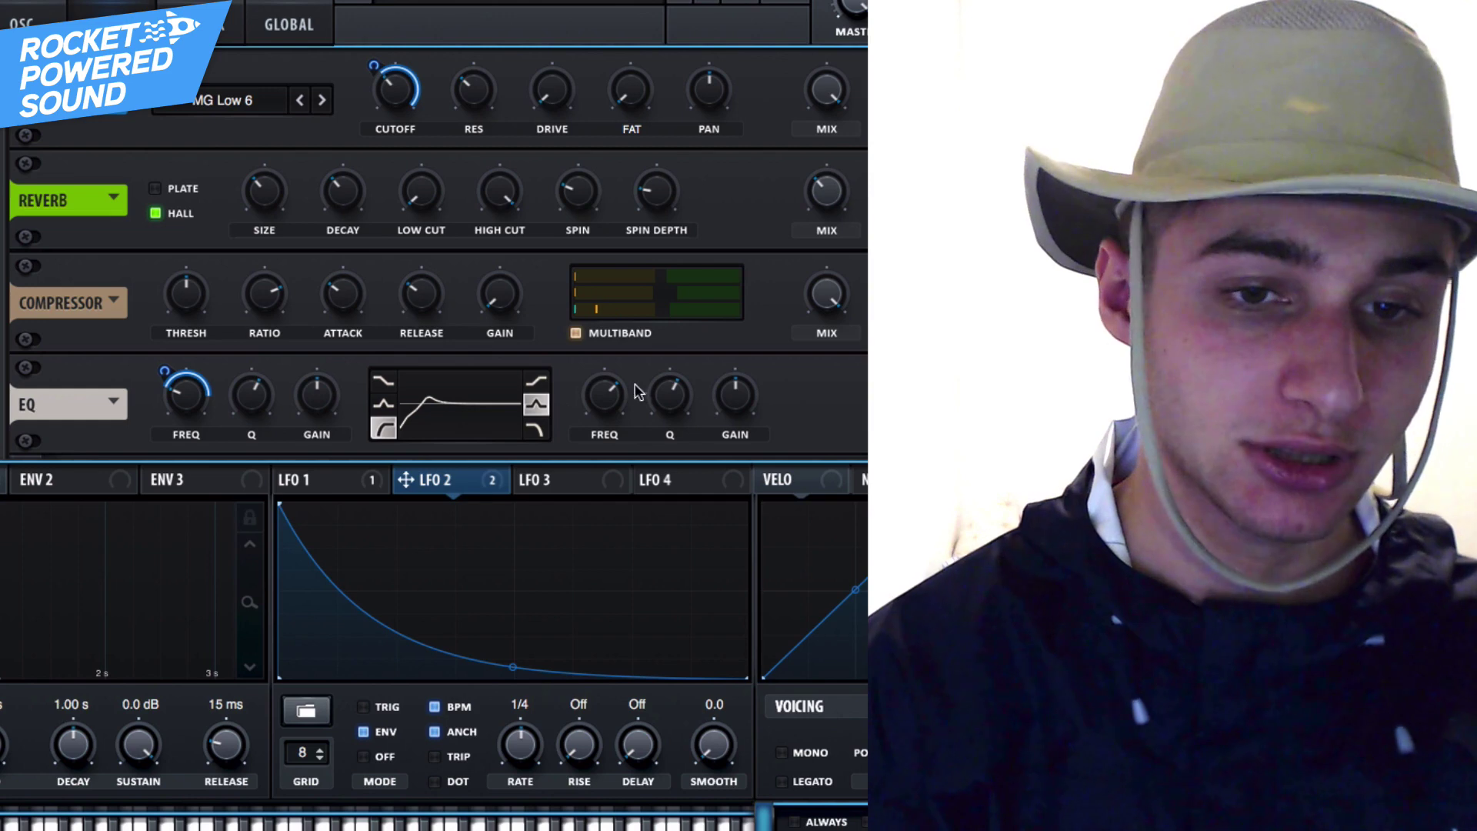
pyautogui.moveTo(735, 394); pyautogui.dragTo(731, 422)
pyautogui.moveTo(604, 395); pyautogui.dragTo(566, 427)
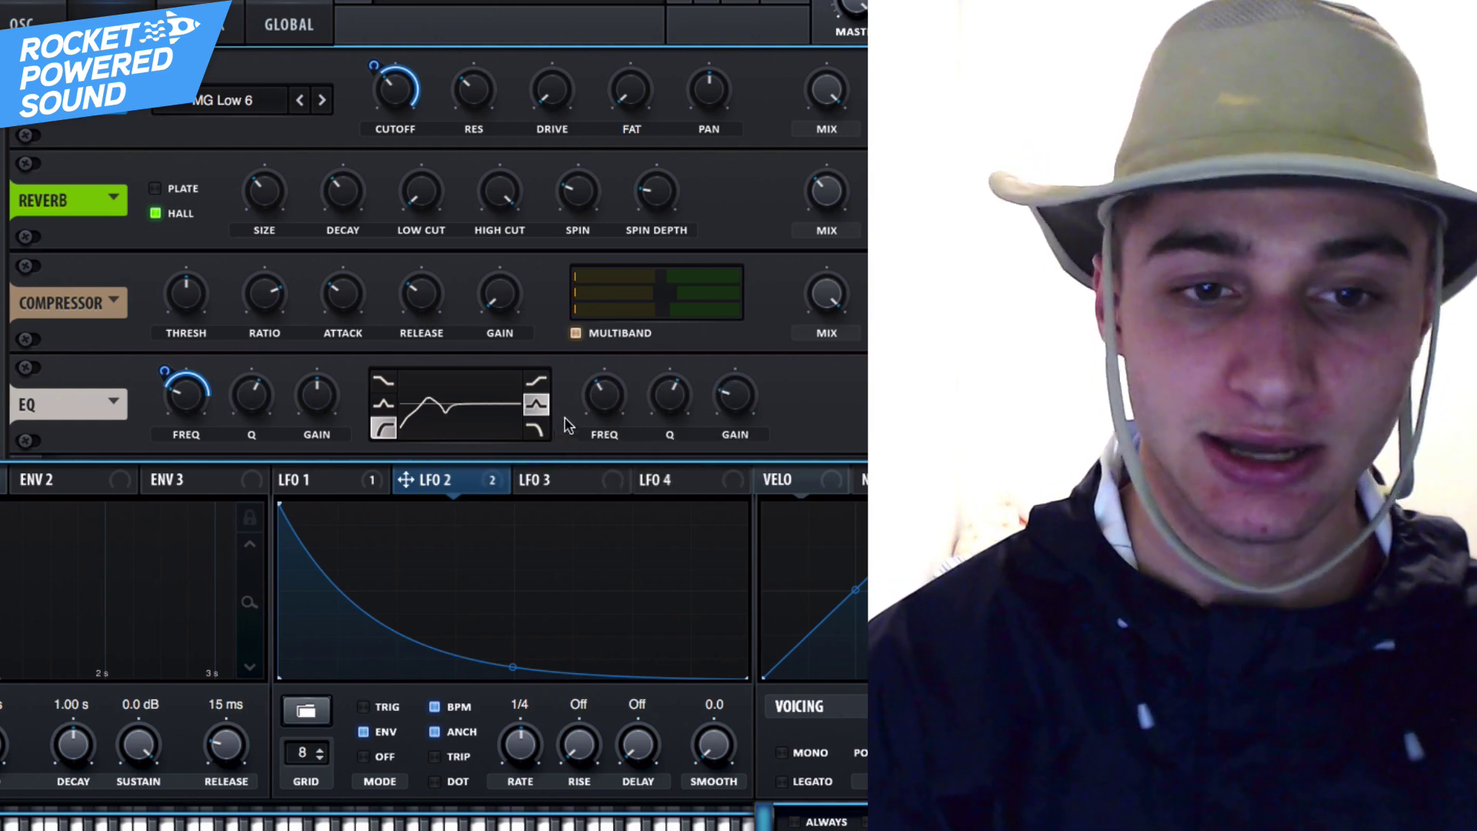
pyautogui.moveTo(480, 480); pyautogui.dragTo(603, 394)
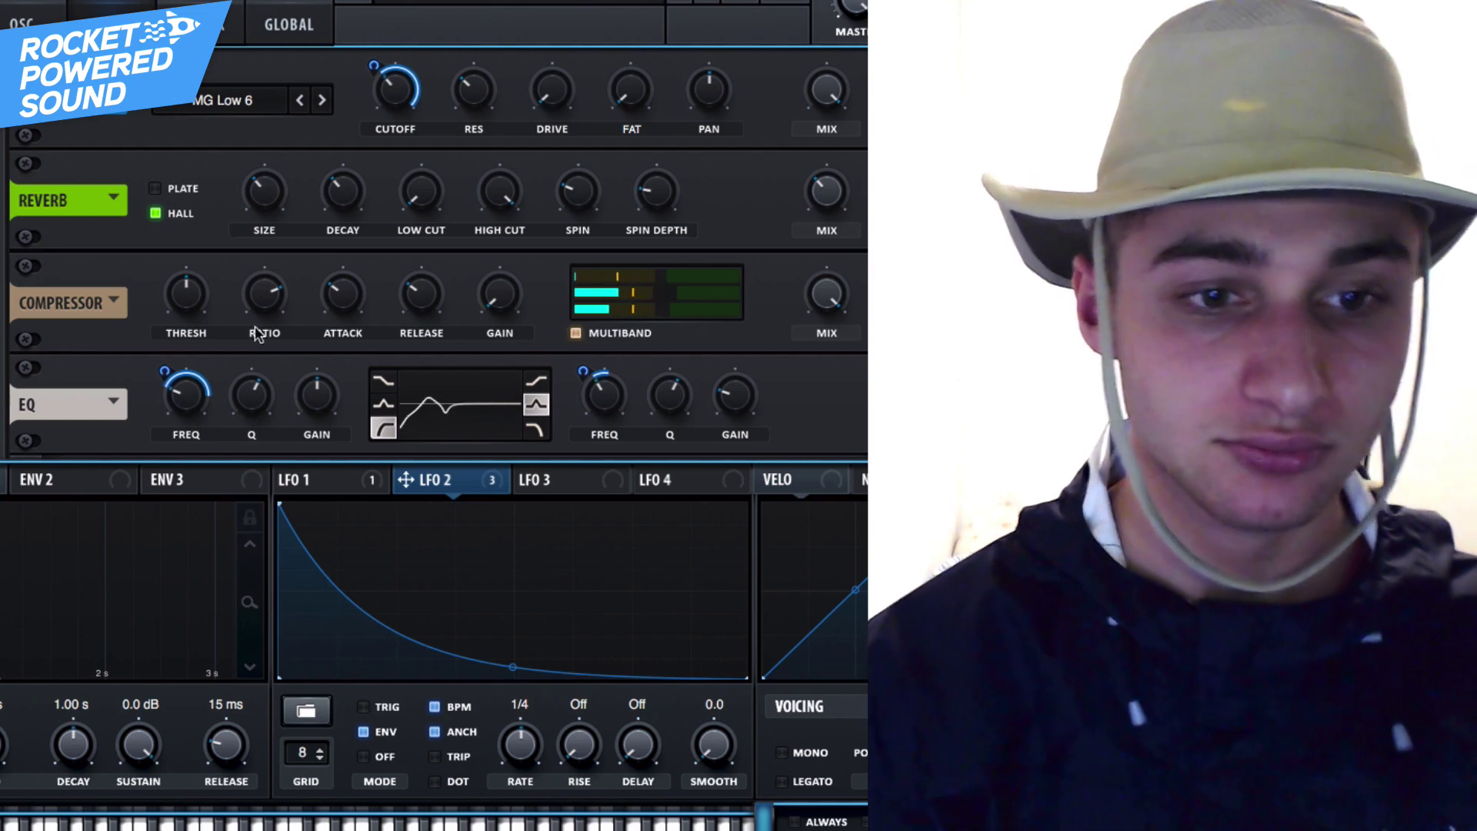
# - In the mod matrix, set an empty row's source to LFO 1
pyautogui.click(188, 24)
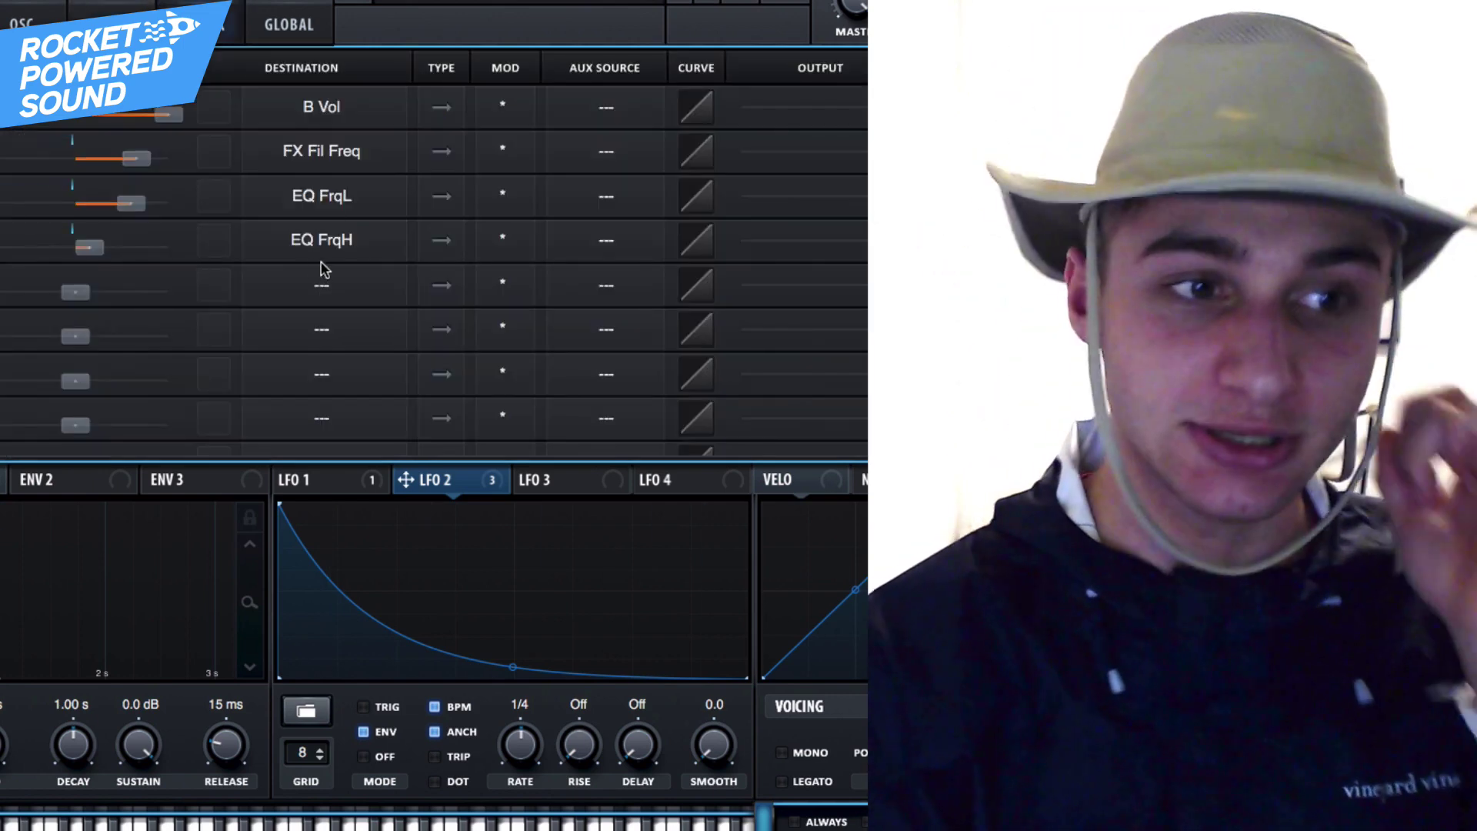
pyautogui.click(41, 312)
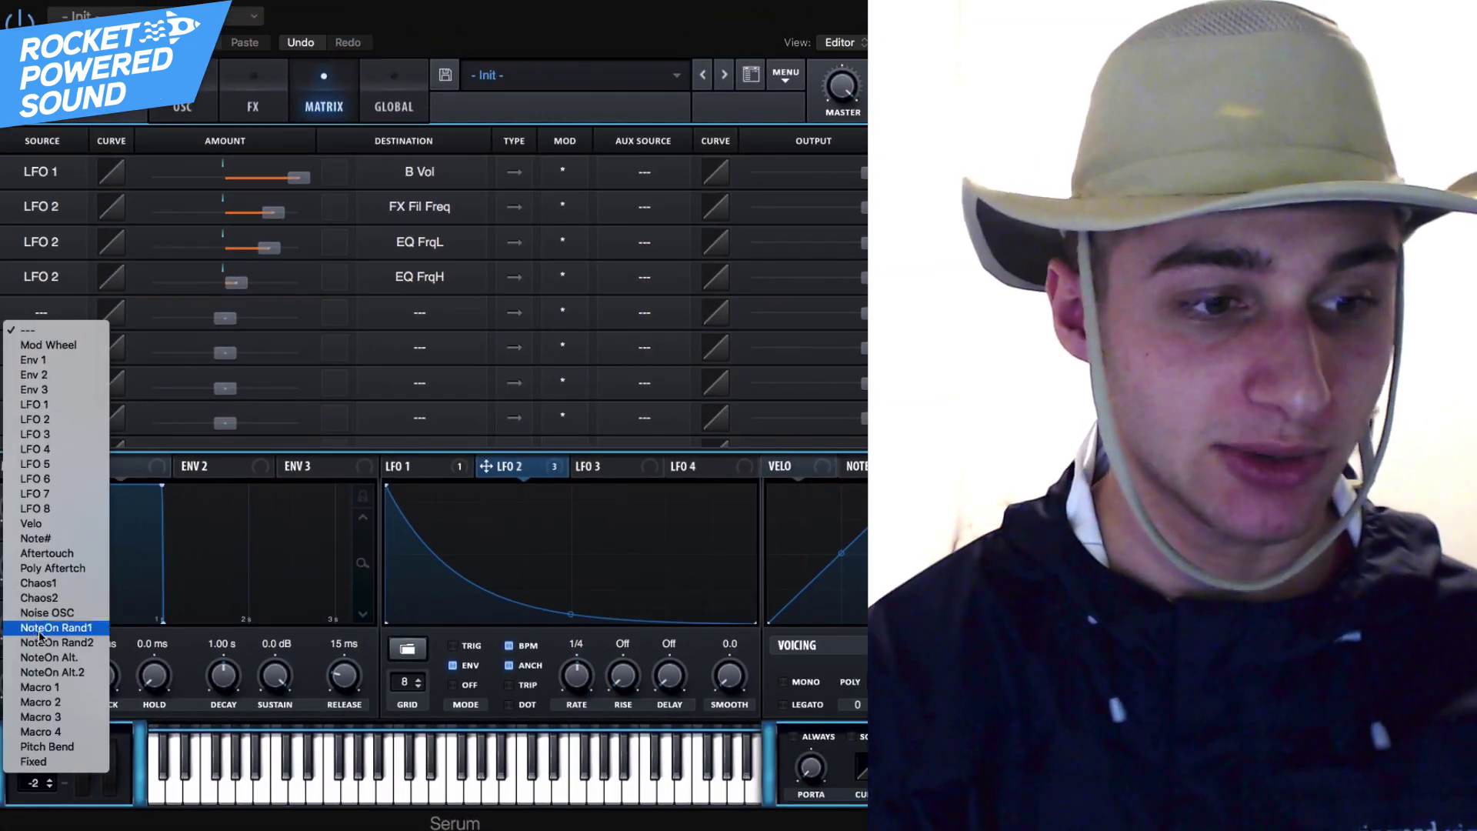
pyautogui.click(35, 403)
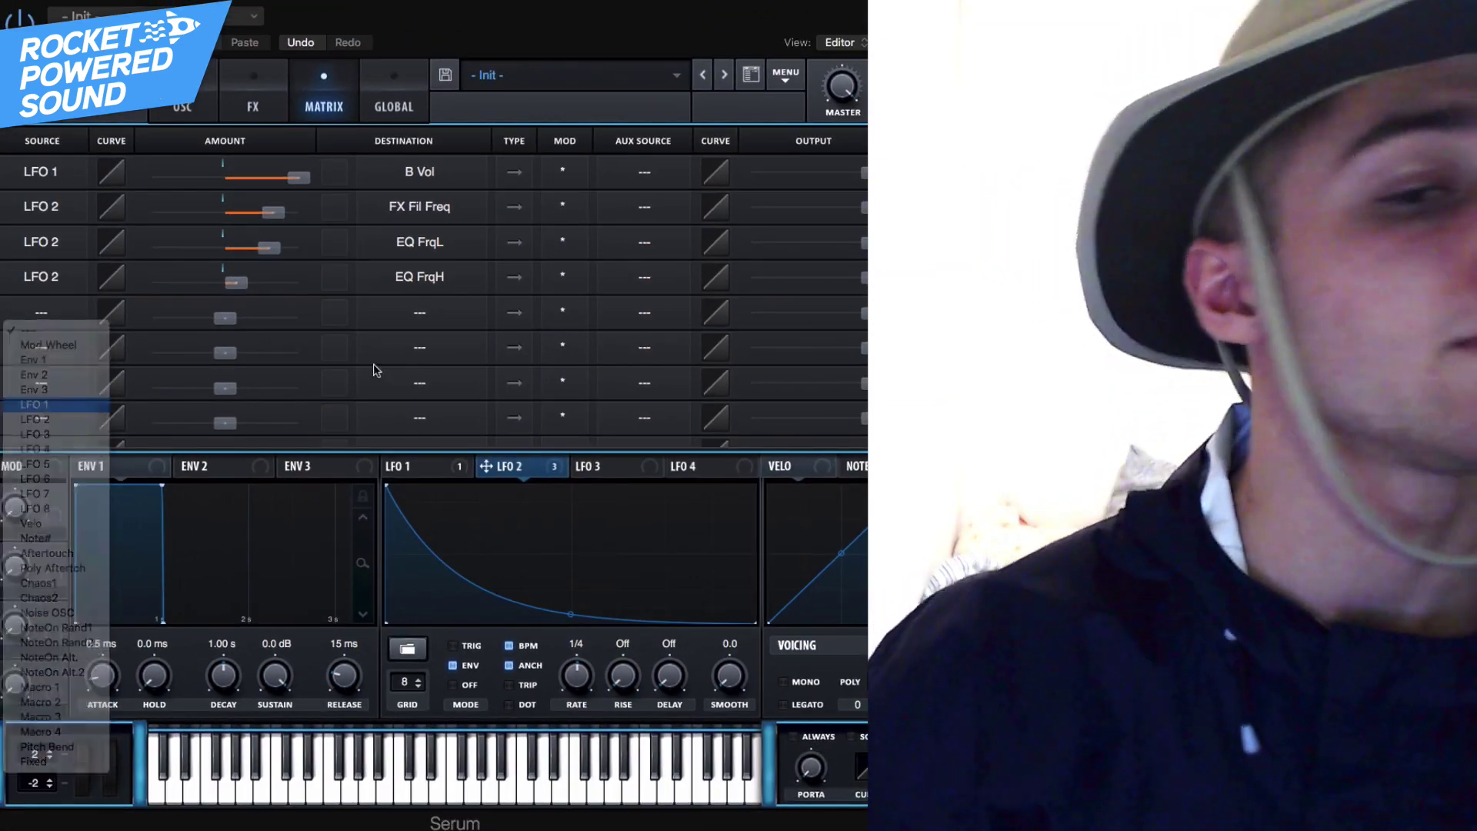
pyautogui.click(427, 311)
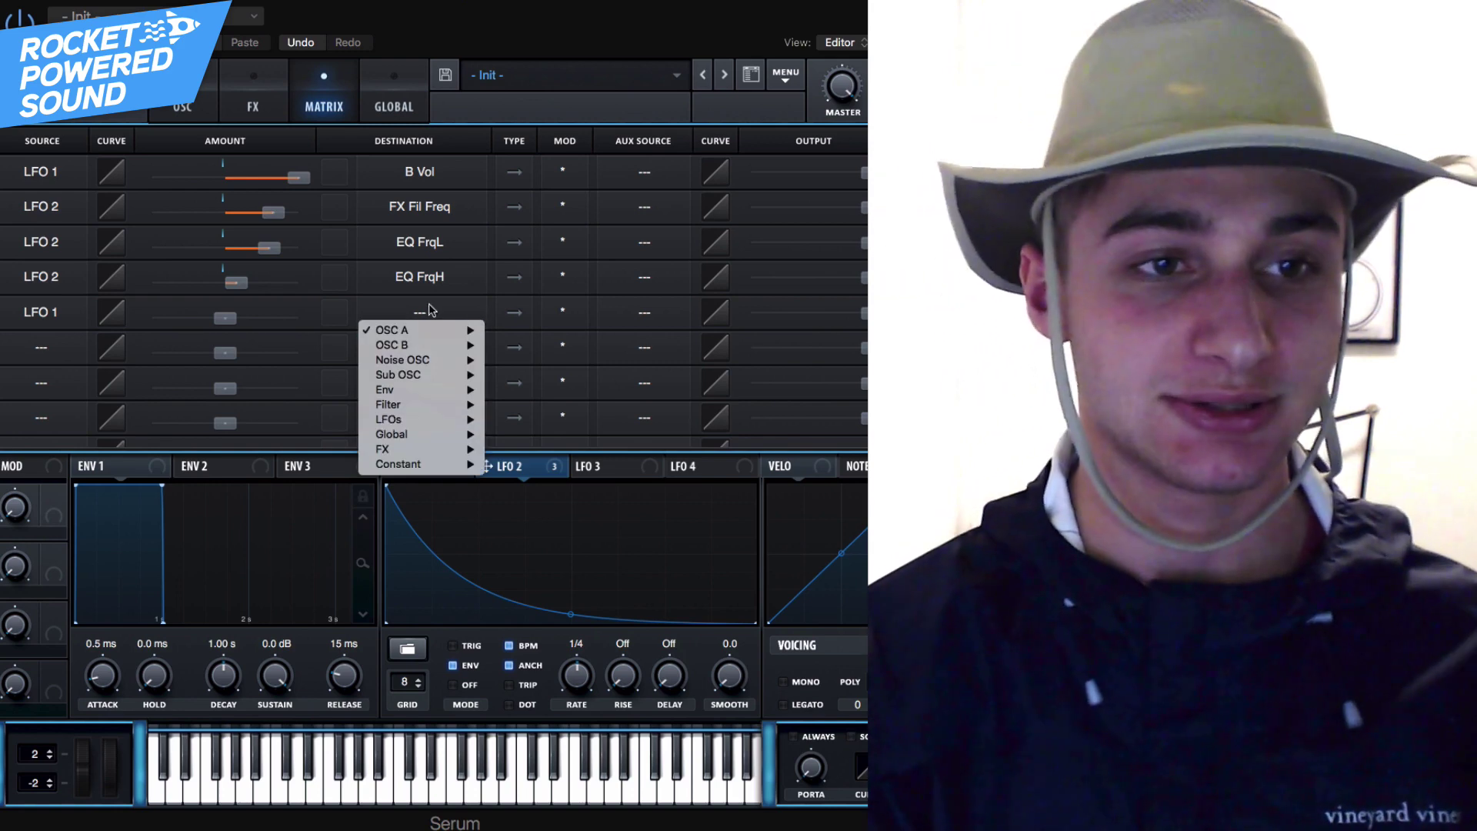
pyautogui.click(215, 123)
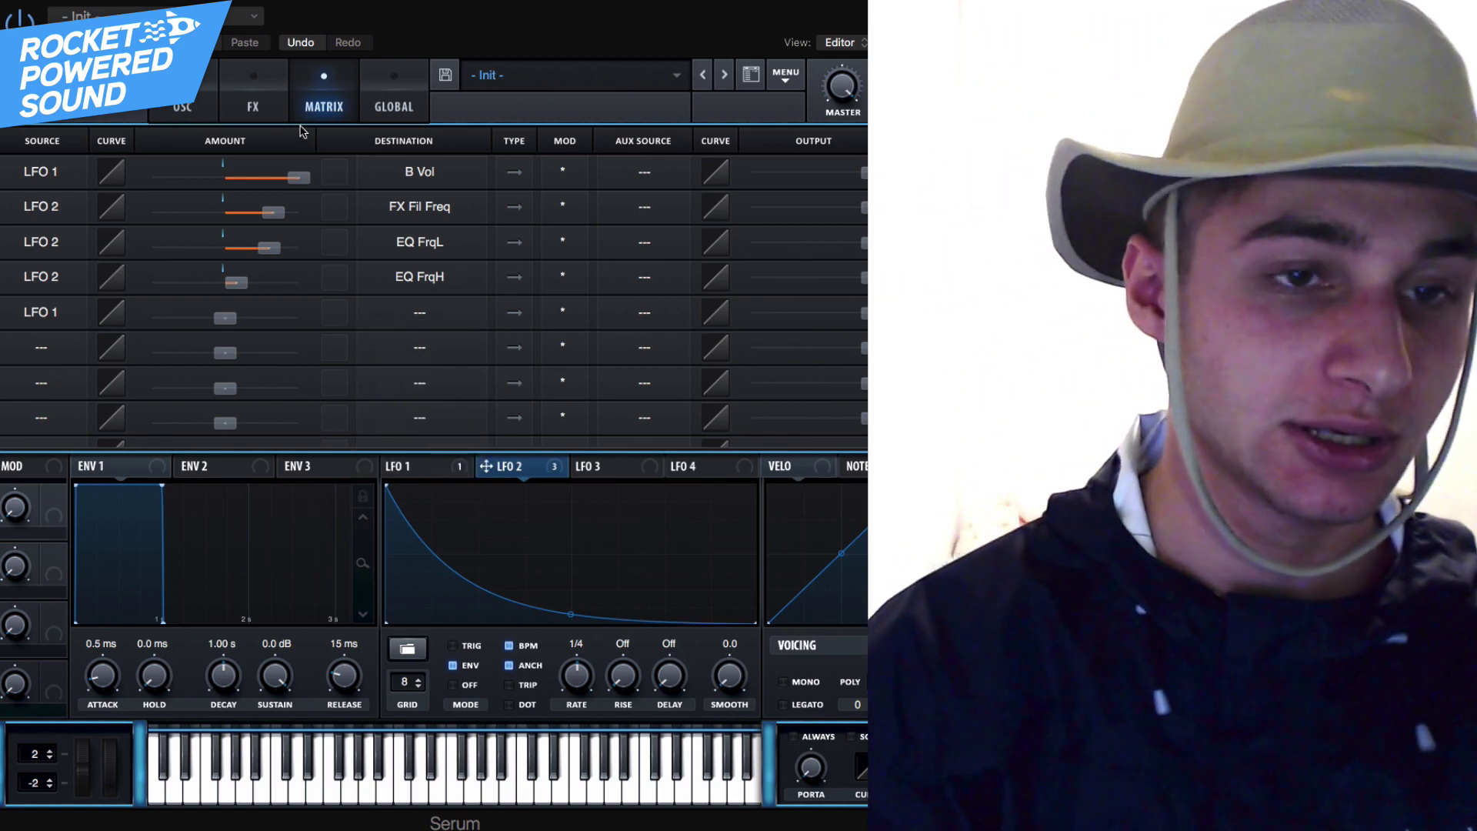
pyautogui.click(401, 466)
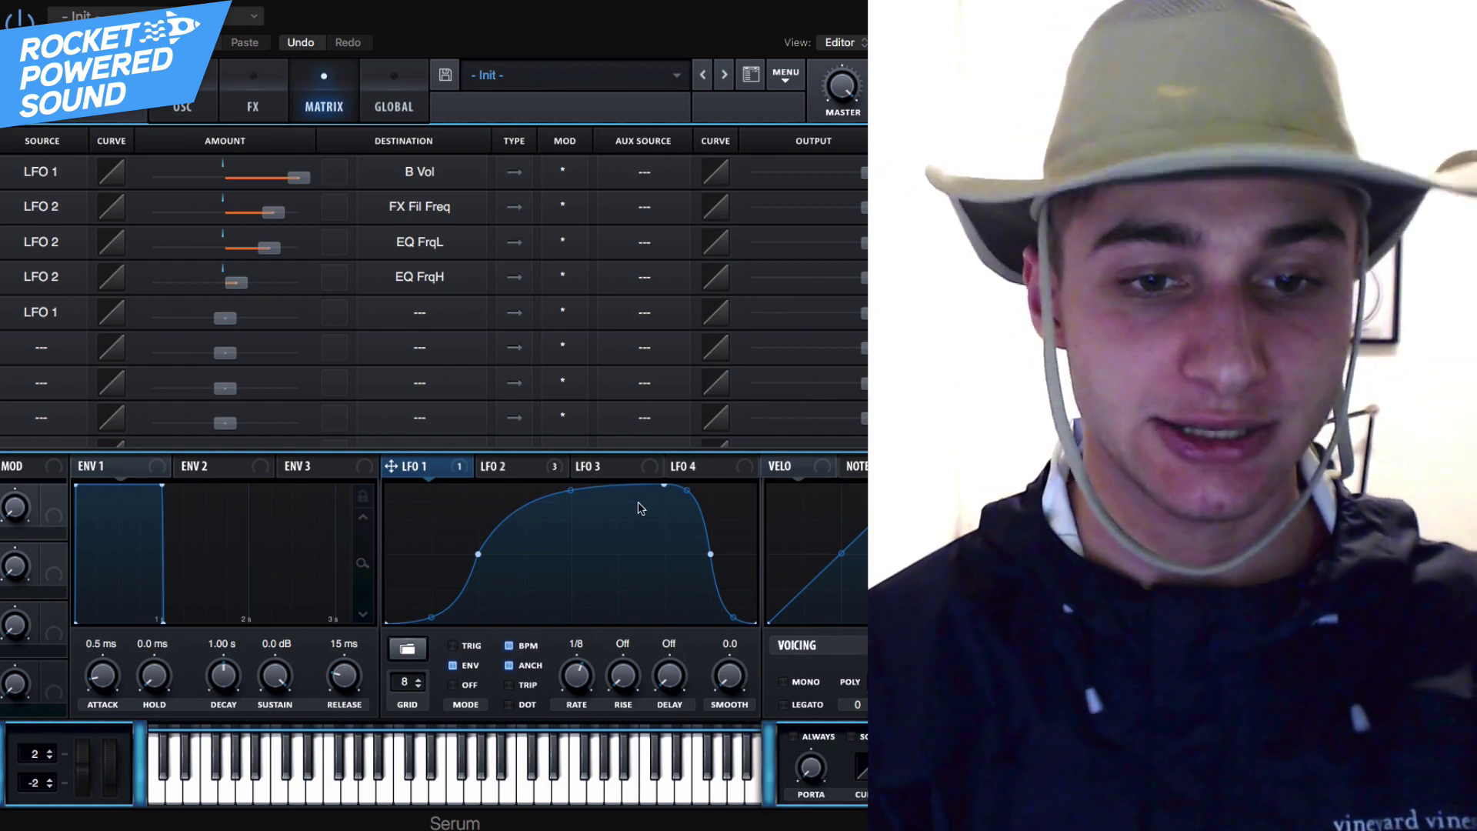
# - Set that row's destination to Amp. with an amount of 100
pyautogui.click(455, 322)
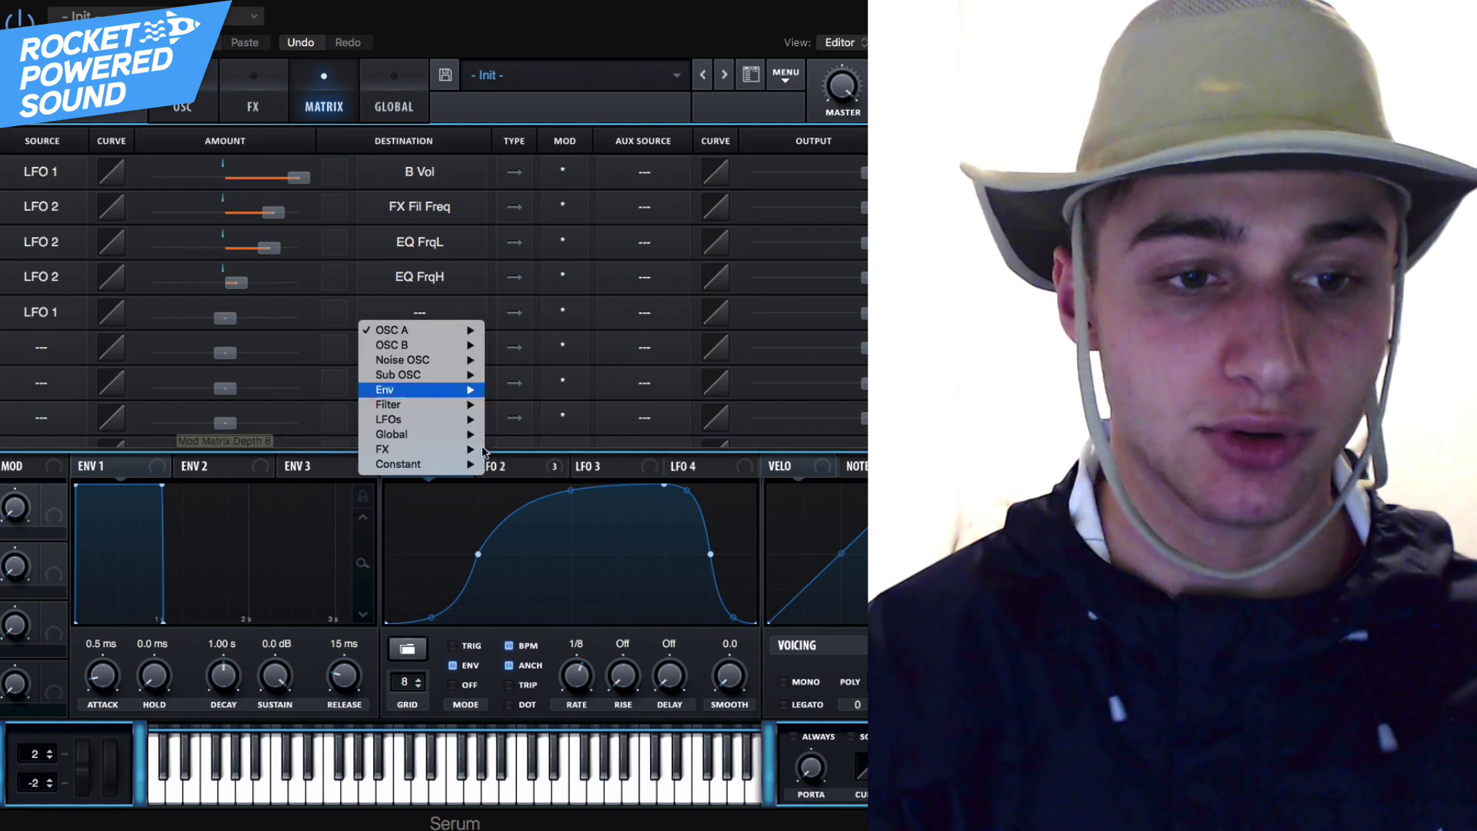
pyautogui.moveTo(464, 445)
pyautogui.click(514, 449)
pyautogui.moveTo(281, 334); pyautogui.dragTo(436, 323)
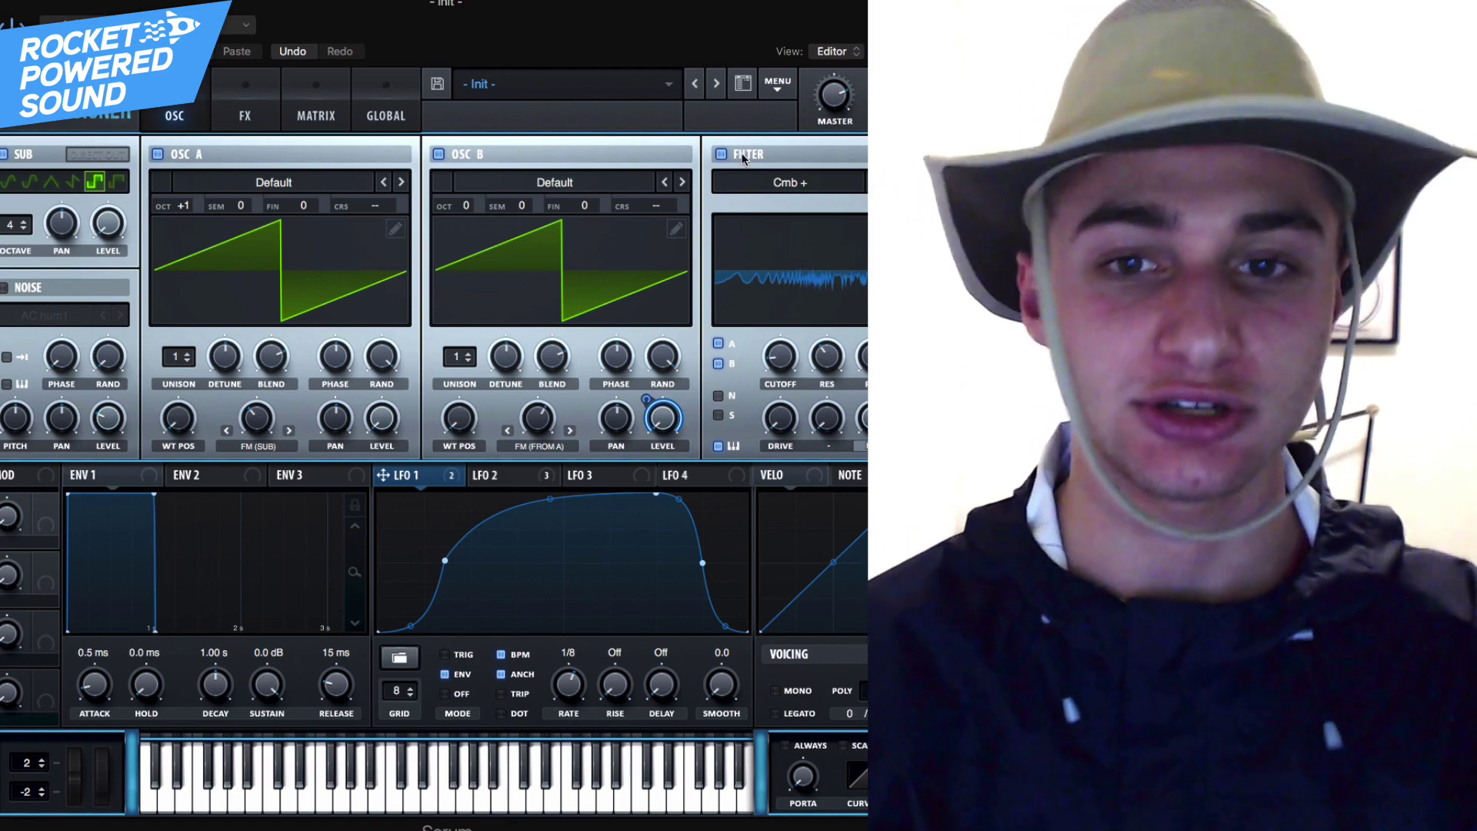
# - Disable the Cmb + filter module on the OSC page
pyautogui.click(736, 151)
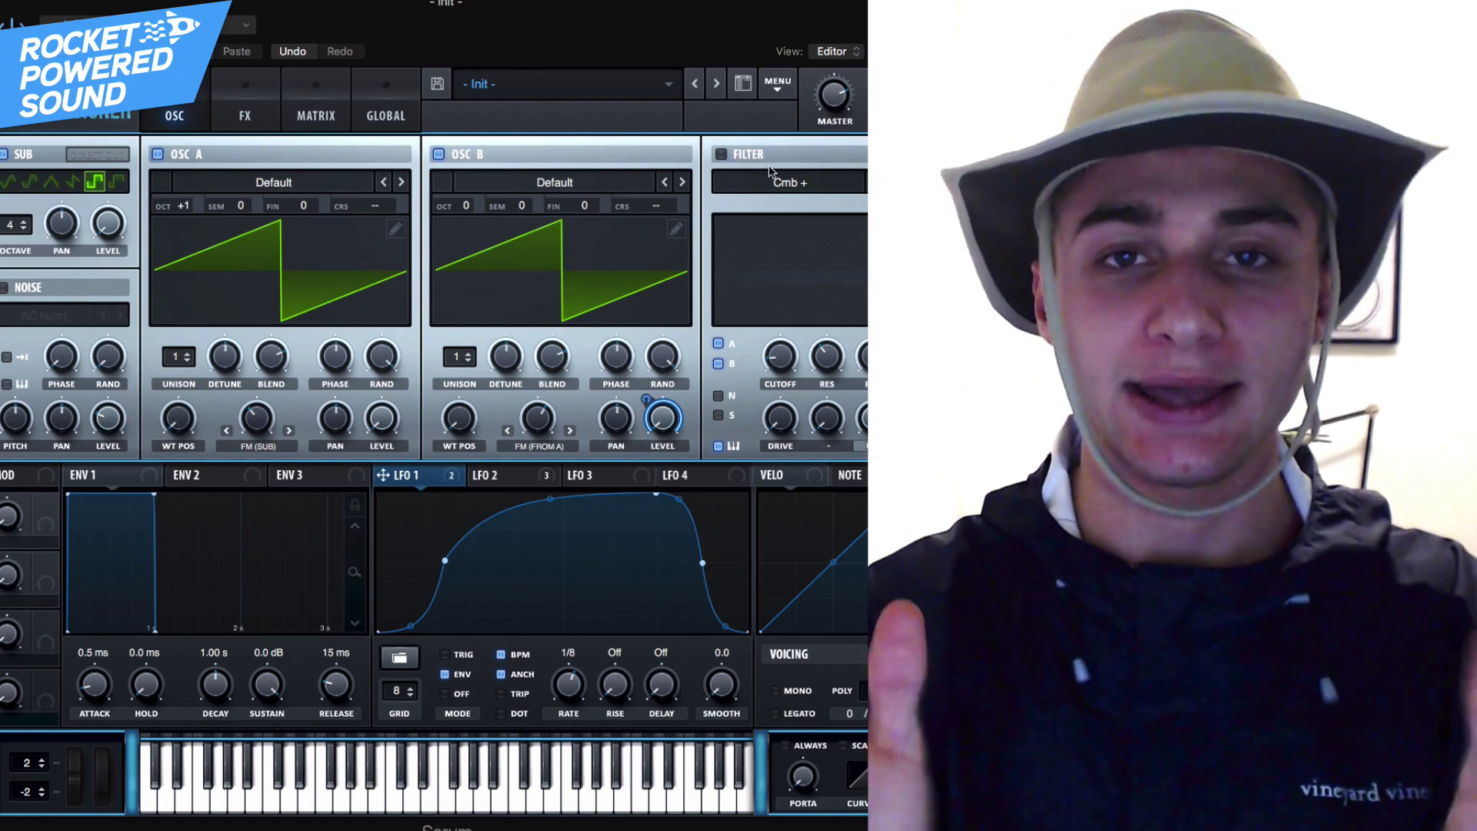